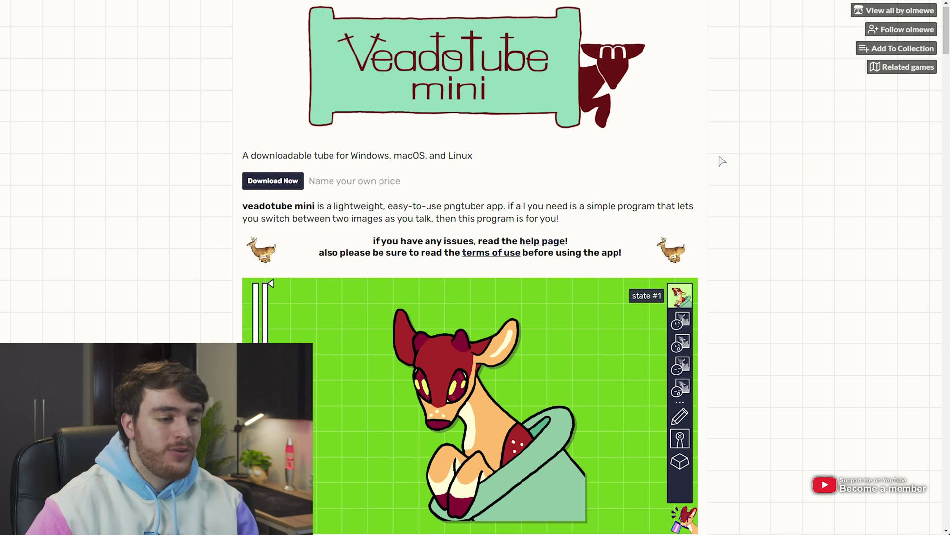
scroll(721, 158, "down", 10)
scroll(419, 213, "down", 1)
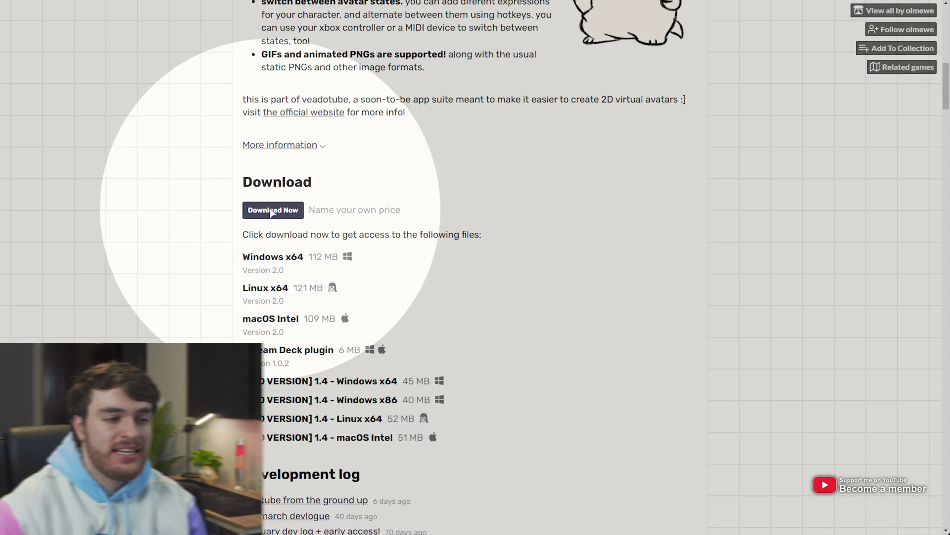
Download veadotube mini from itch.io, skipping the payment prompt to reach the downloads
left_click(271, 210)
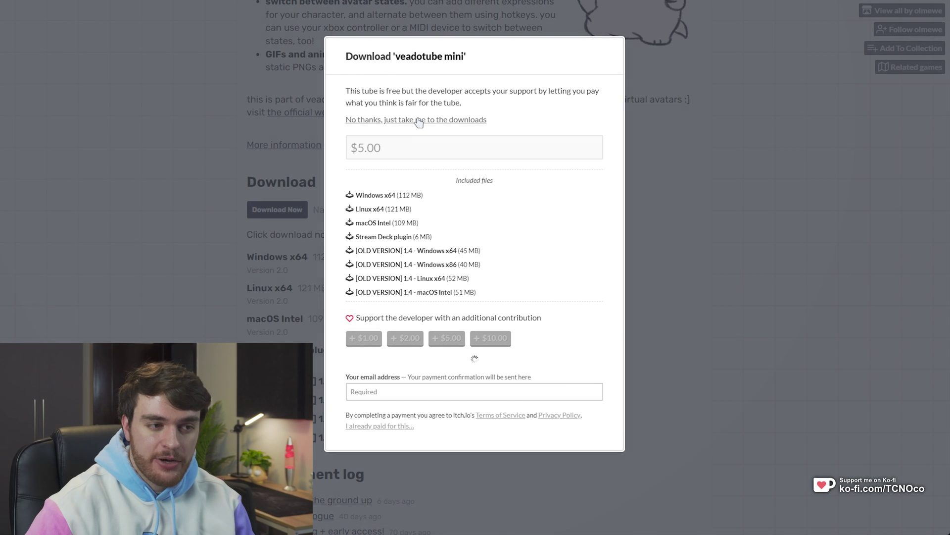
left_click(420, 119)
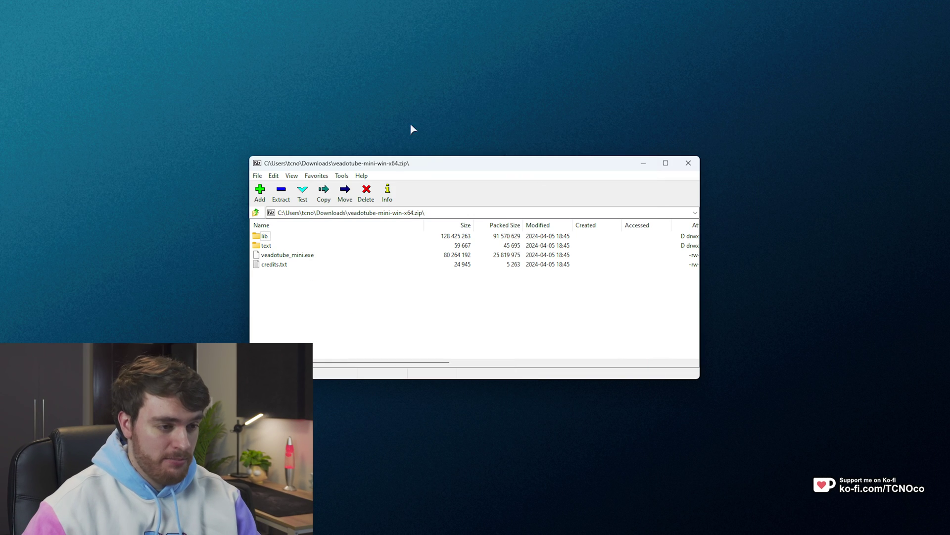
Create a new desktop folder named PNGTube
right_click(411, 125)
left_click(567, 262)
type("PNGTuybe")
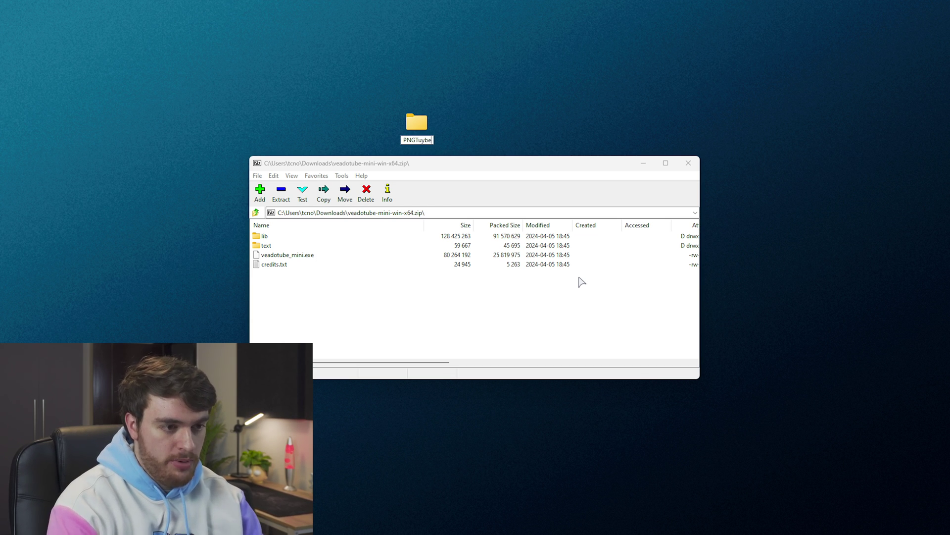
key("Return")
key("Return")
Extract all veadotube mini archive files from 7-Zip into PNGTube, then close the archive
left_click(265, 252)
key("ctrl+a")
left_click_drag(745, 198, 742, 198)
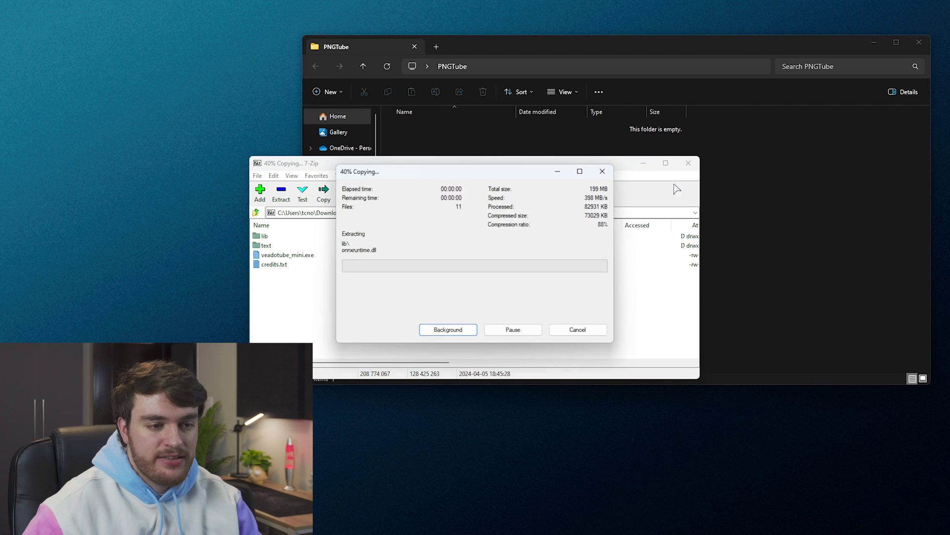
left_click(688, 163)
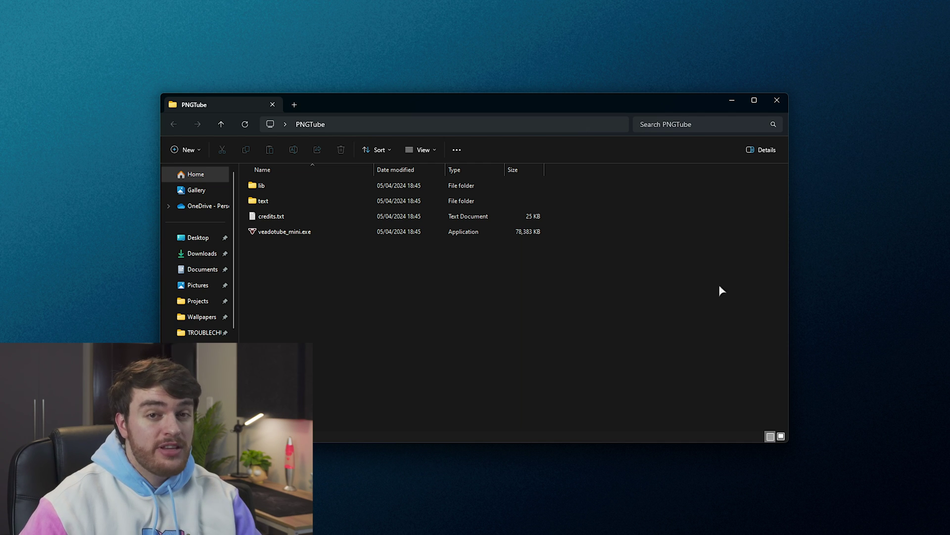
Launch veadotube_mini.exe and lower the mic threshold until the deer avatar talks
double_click(442, 232)
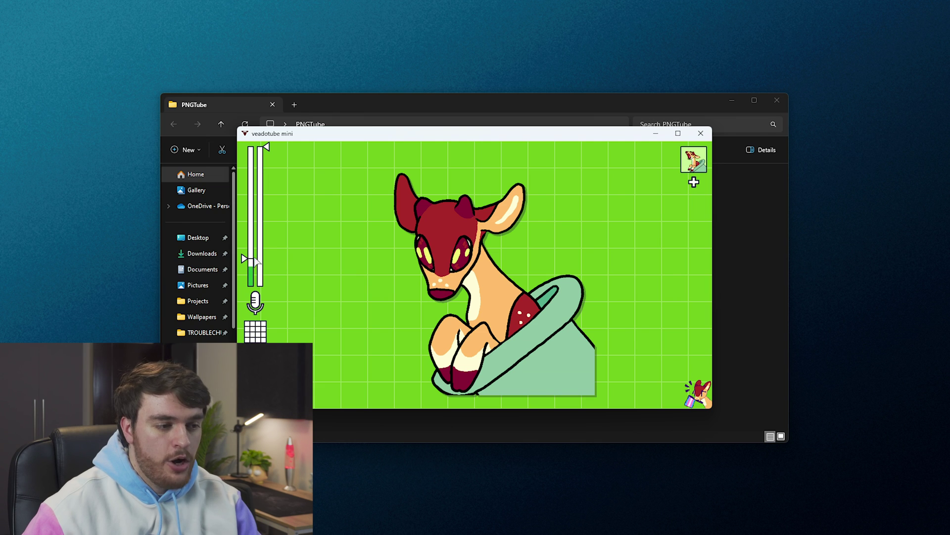
left_click_drag(246, 259, 246, 274)
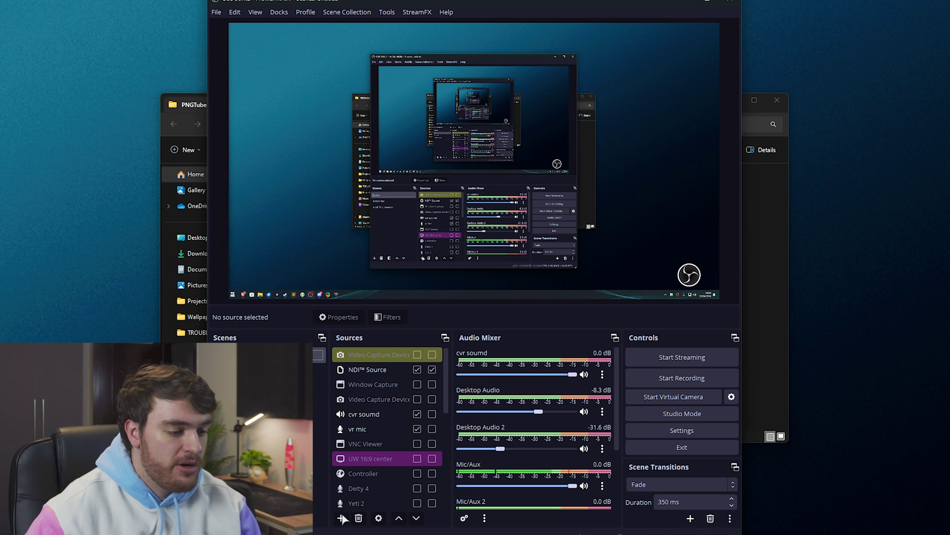
Add a new Game Capture source to the OBS scene
left_click(342, 517)
left_click(413, 291)
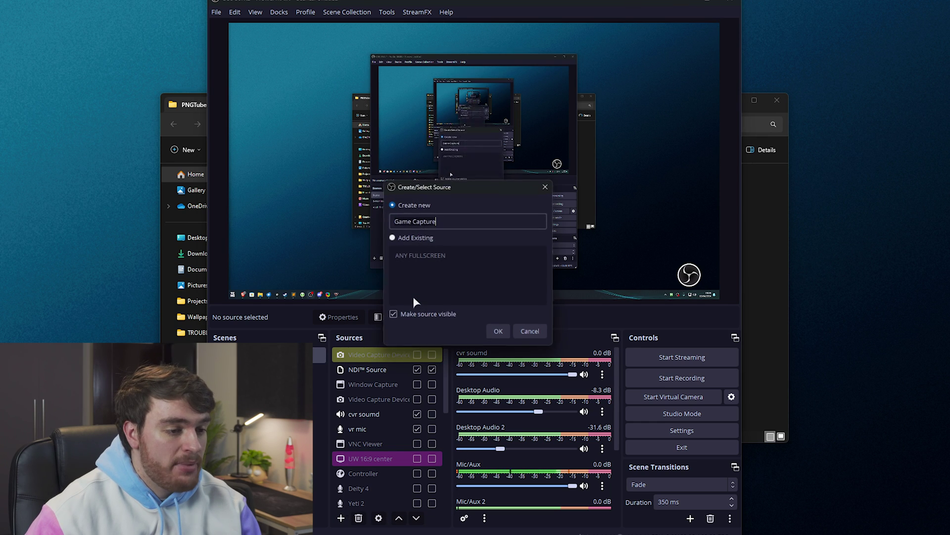
left_click(499, 334)
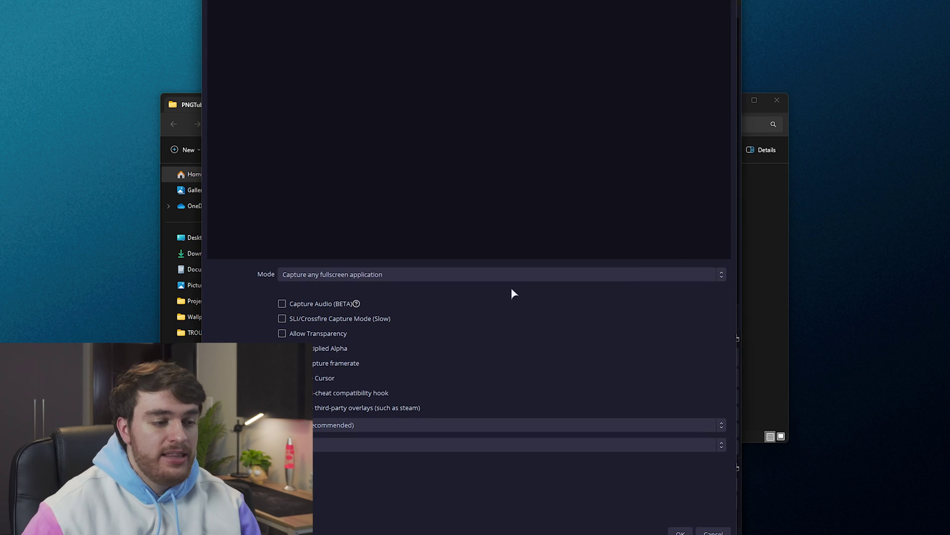
Set the capture to the specific veadotube mini window with Allow Transparency enabled
left_click(701, 275)
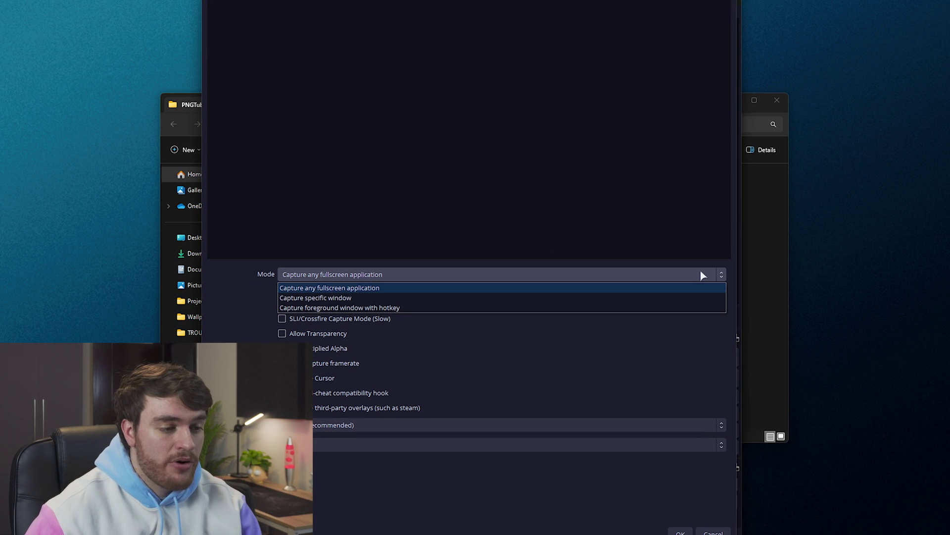
left_click(445, 298)
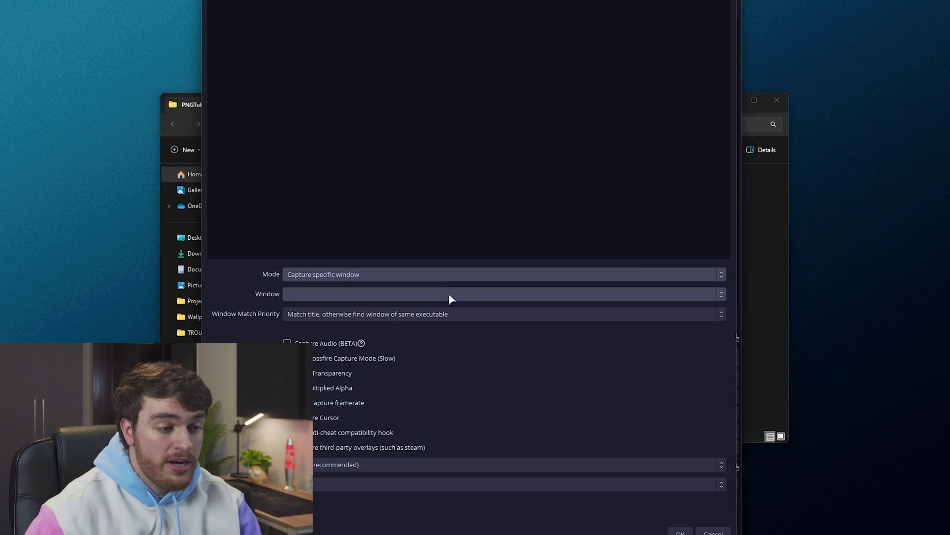
left_click(544, 297)
left_click(308, 296)
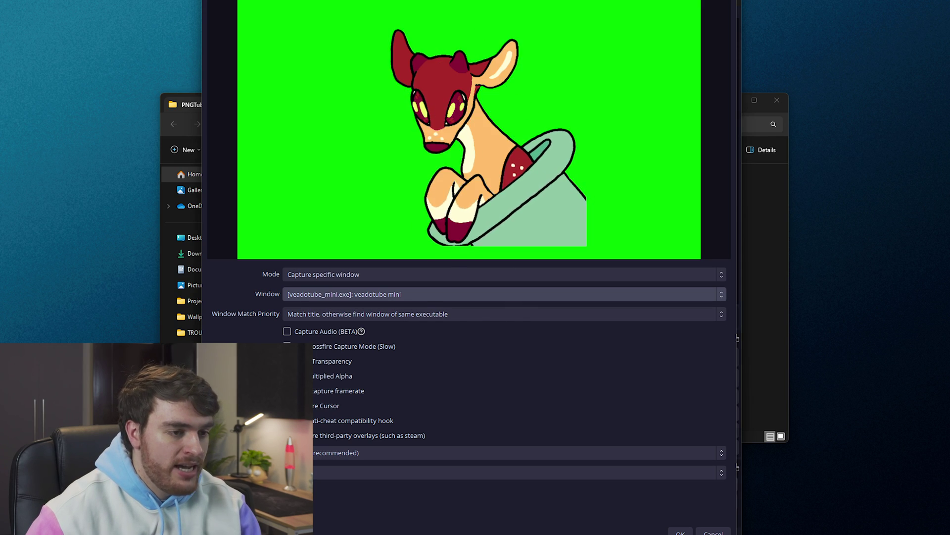
mouse_move(469, 137)
left_mouse_down()
mouse_move(133, 162)
mouse_move(519, 149)
mouse_move(15, 194)
left_mouse_up()
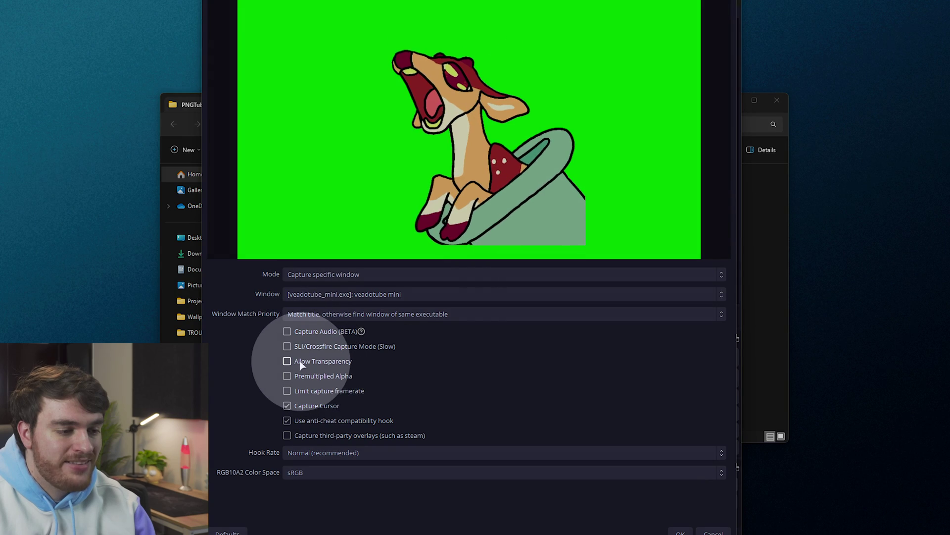
left_click(288, 361)
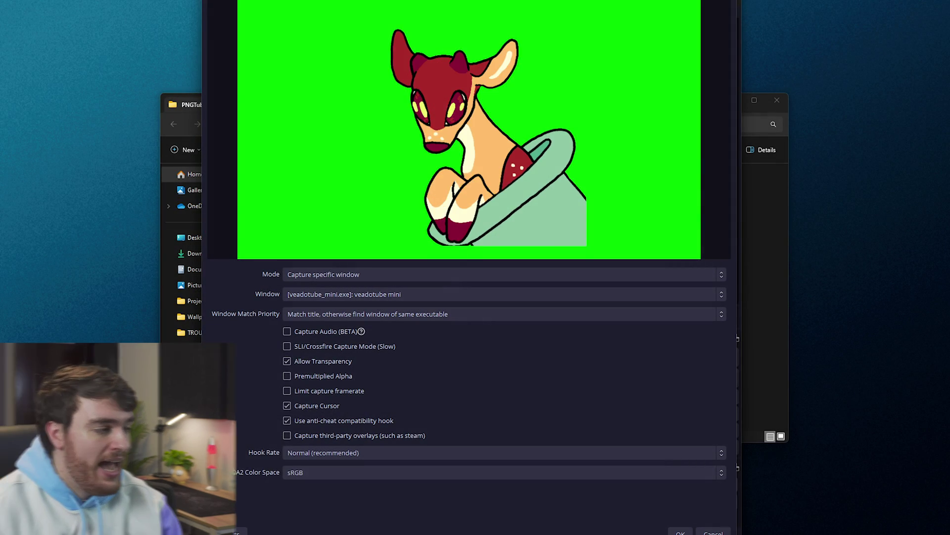
left_click_drag(74, 137, 594, 134)
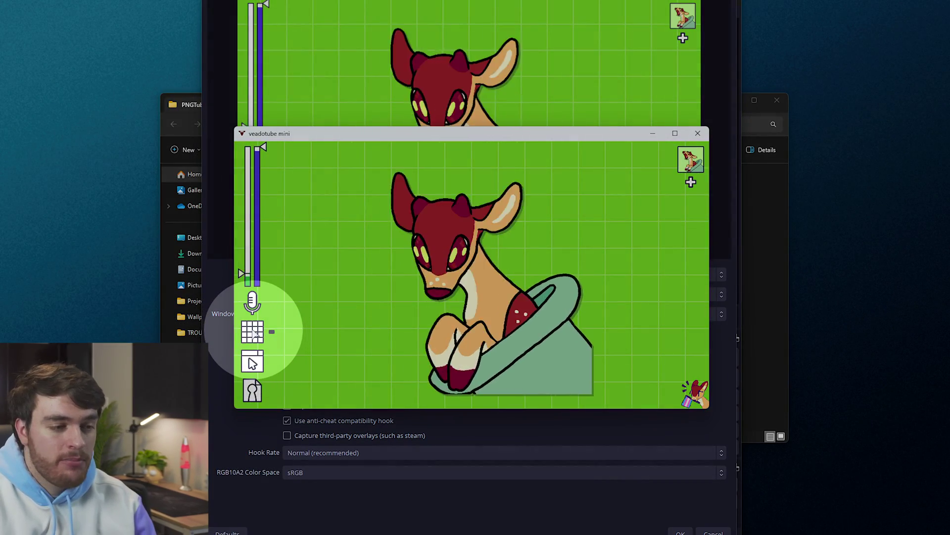
Adjust veadotube mini's background colour sliders, trying orange and pale lavender hues
left_click(252, 332)
left_click_drag(386, 308, 372, 307)
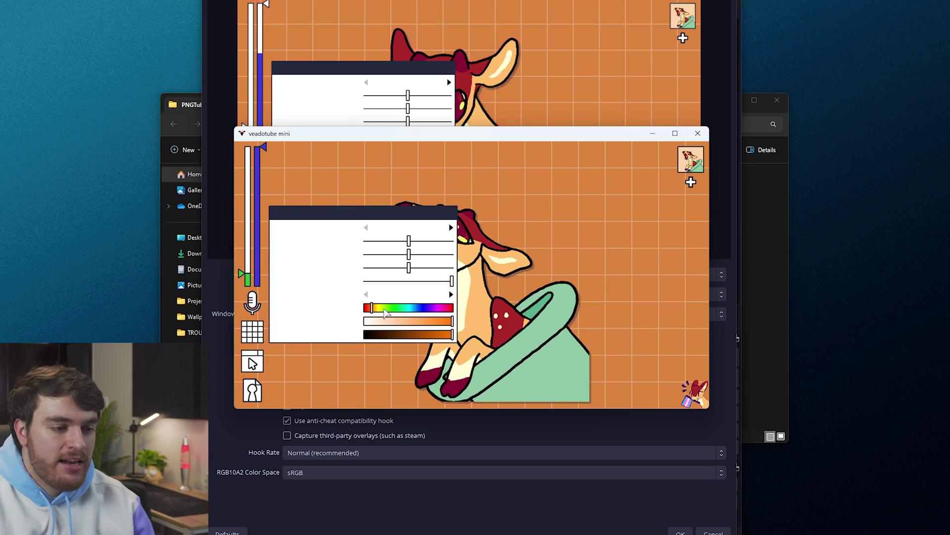
mouse_move(409, 241)
left_mouse_down()
mouse_move(399, 240)
mouse_move(405, 271)
left_mouse_up()
left_click(406, 282)
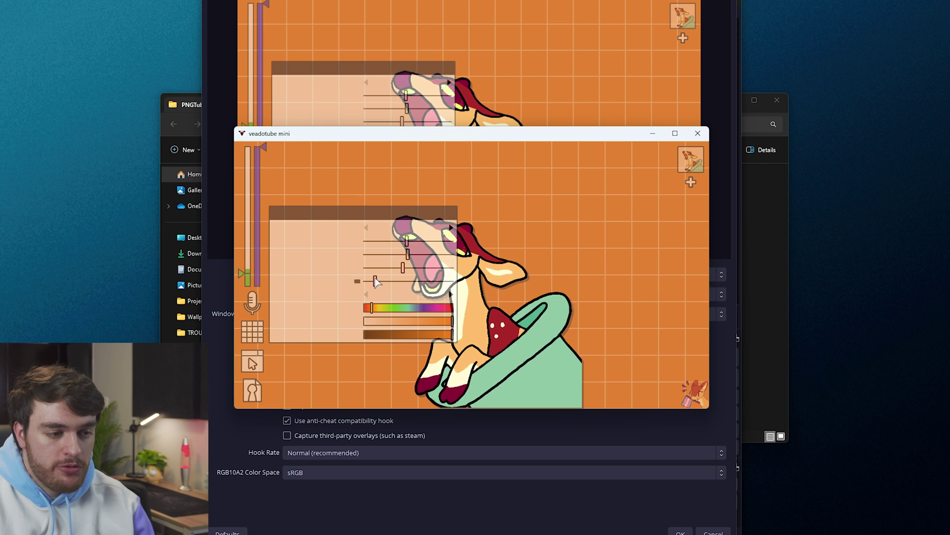
left_click_drag(376, 282, 375, 283)
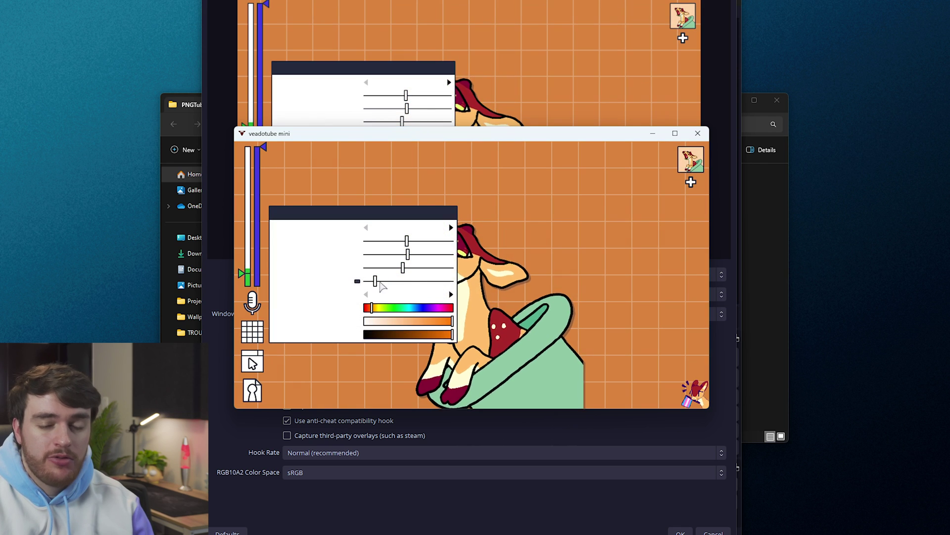
left_click_drag(430, 325, 359, 324)
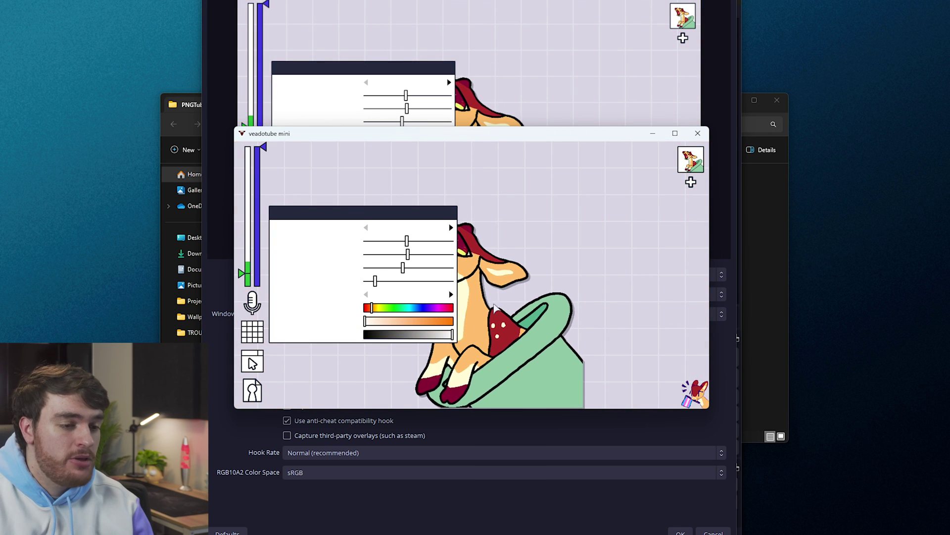
left_click_drag(406, 321, 465, 327)
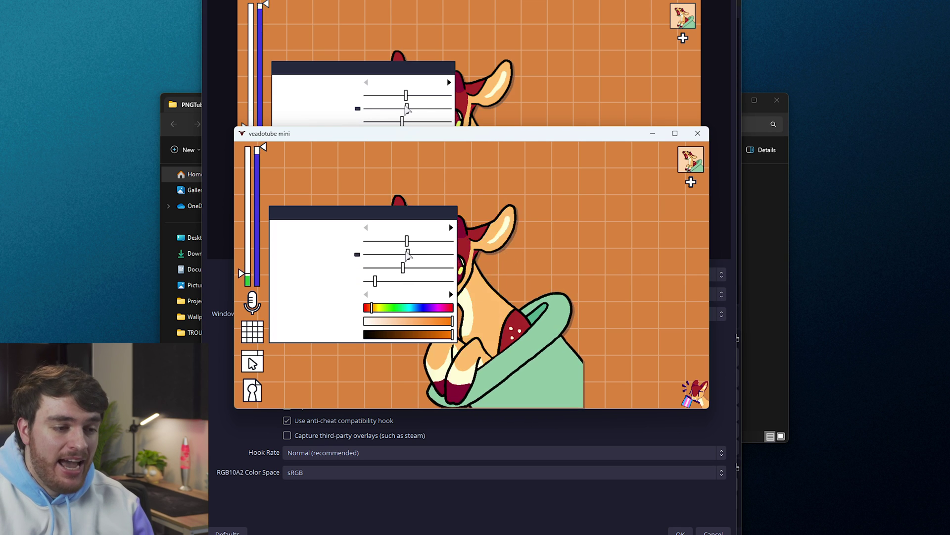
Switch the avatar background to transparent and minimise veadotube mini
left_click_drag(407, 256, 409, 253)
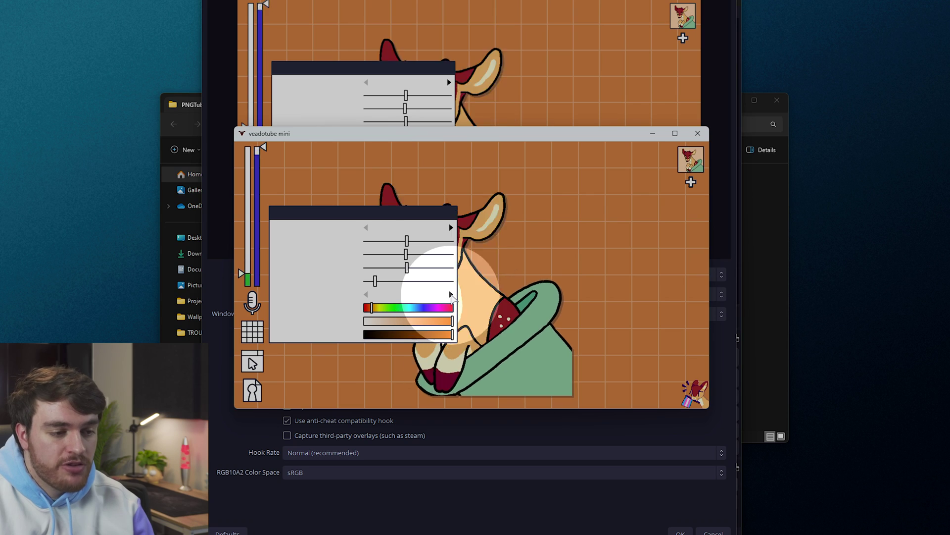
left_click(451, 295)
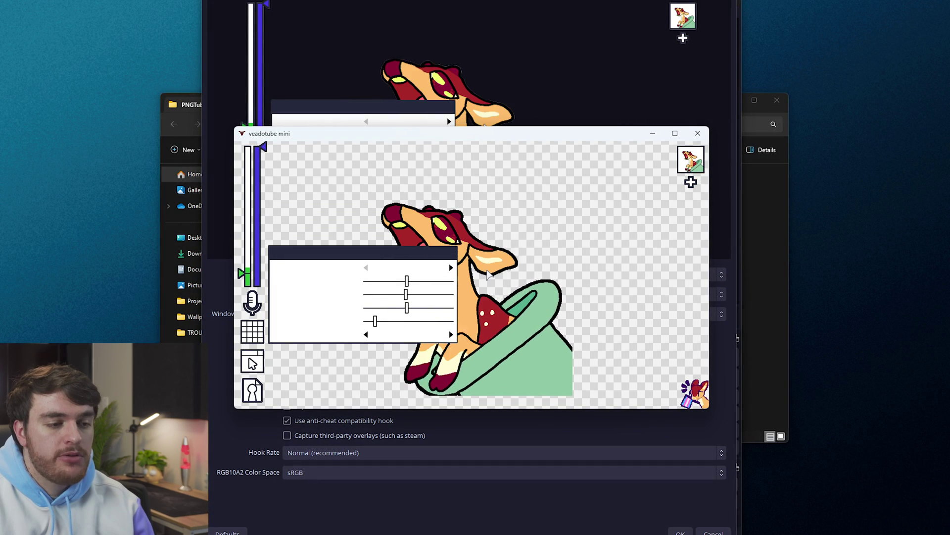
left_click(652, 133)
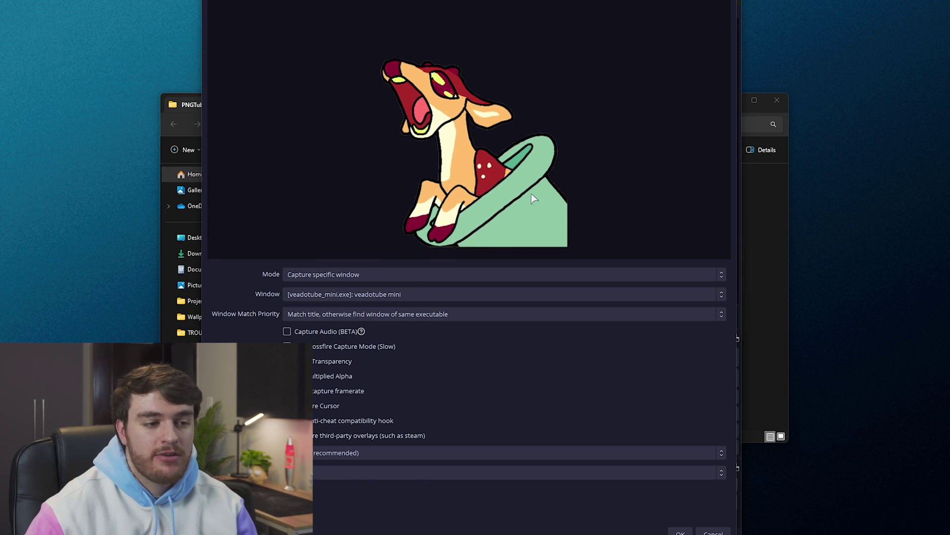
Confirm the capture properties, then move the avatar to the lower right and enlarge it
left_click(681, 532)
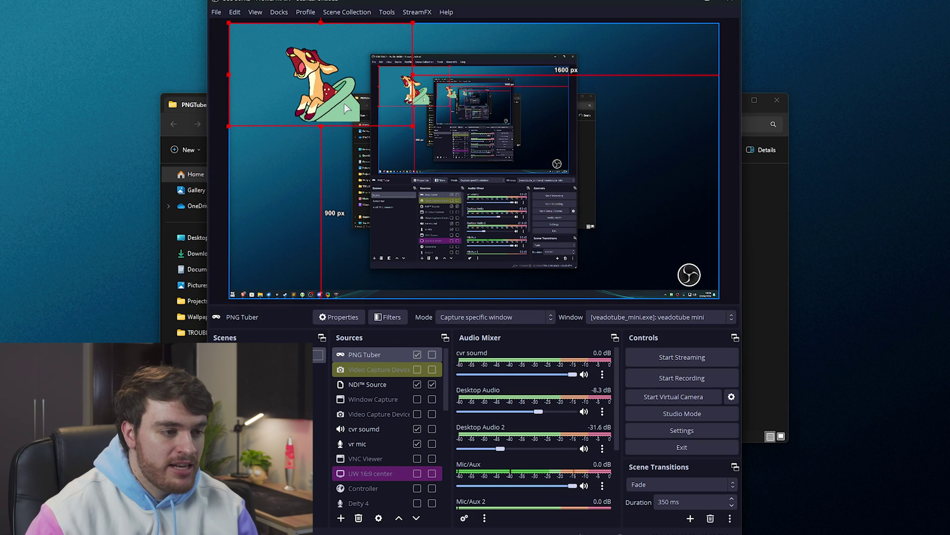
left_click_drag(320, 99, 600, 259)
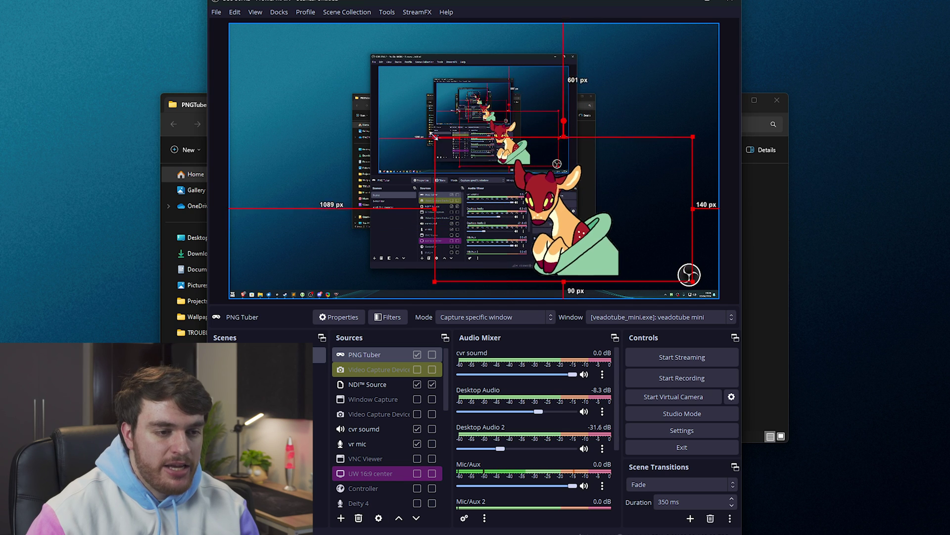
left_click_drag(507, 178, 577, 153)
left_click(658, 104)
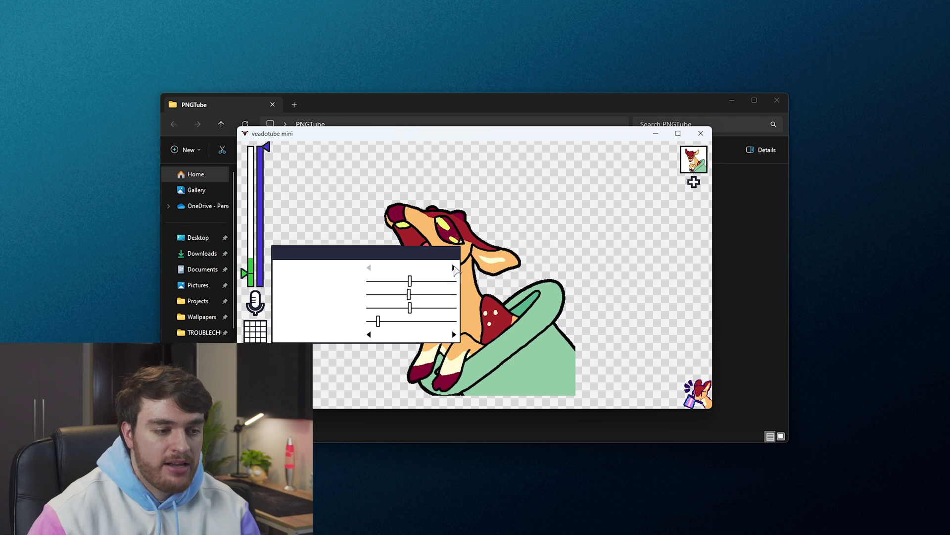
Load the Tube default avatar and choose to replace its closed-mouth image
left_click(454, 267)
left_click(369, 282)
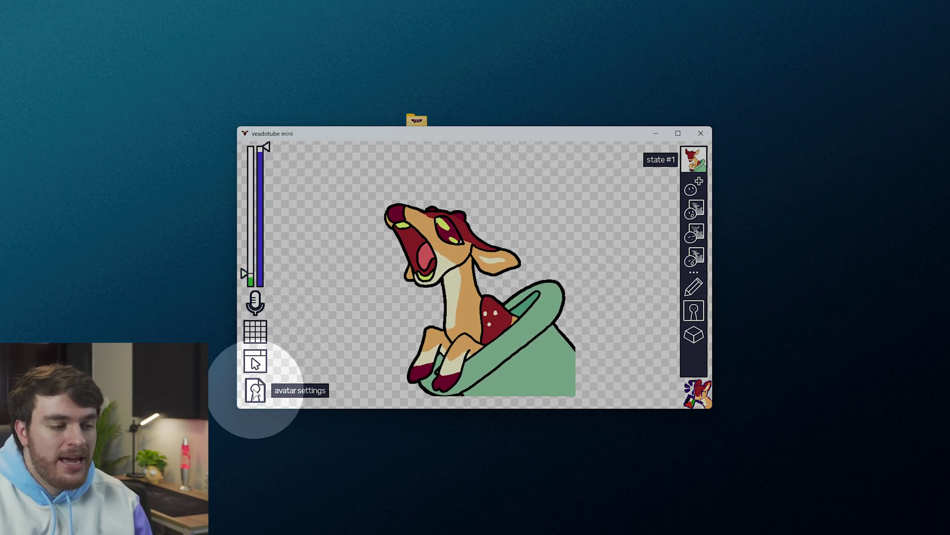
left_click(255, 388)
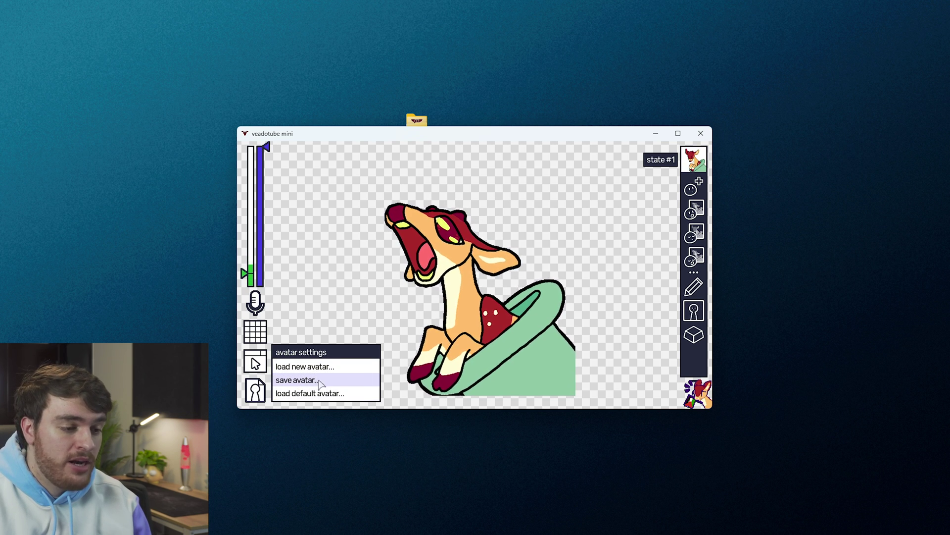
left_click(308, 367)
left_click(319, 291)
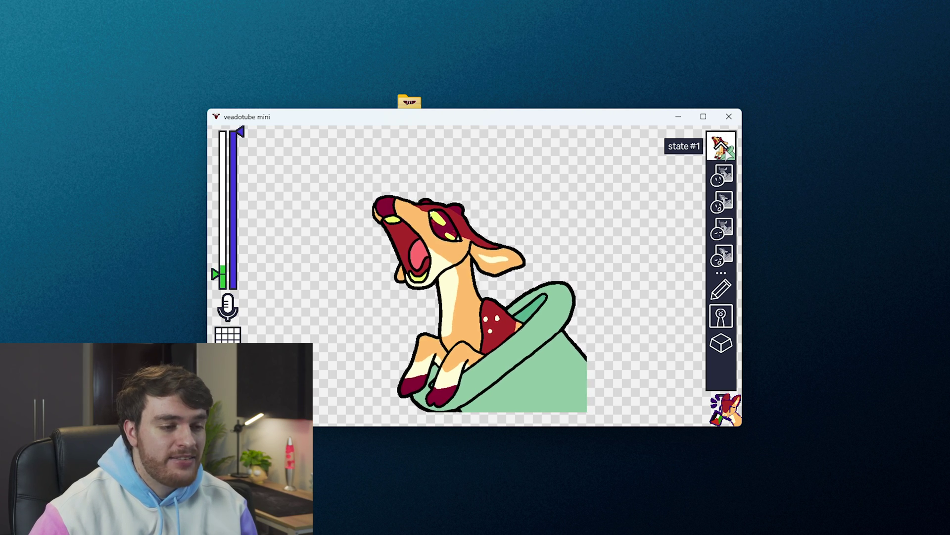
left_click(724, 176)
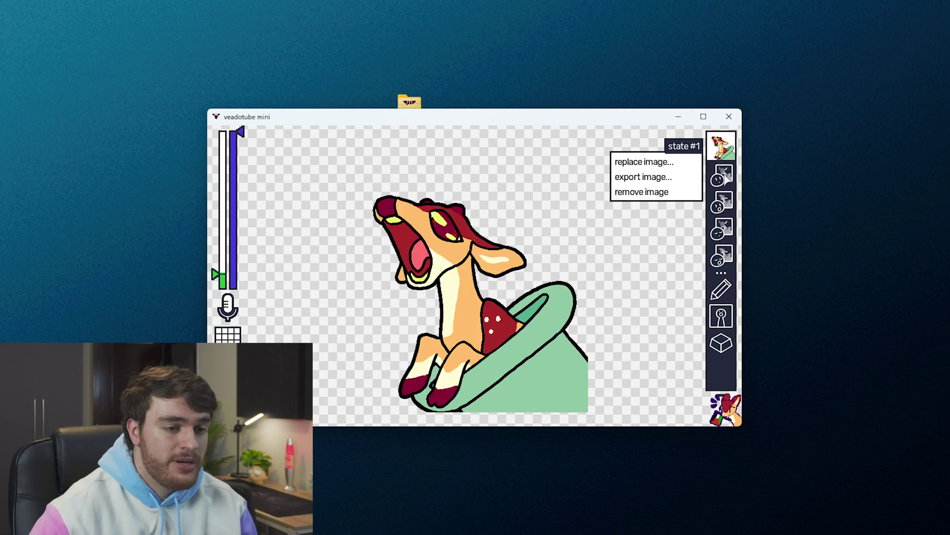
left_click(653, 162)
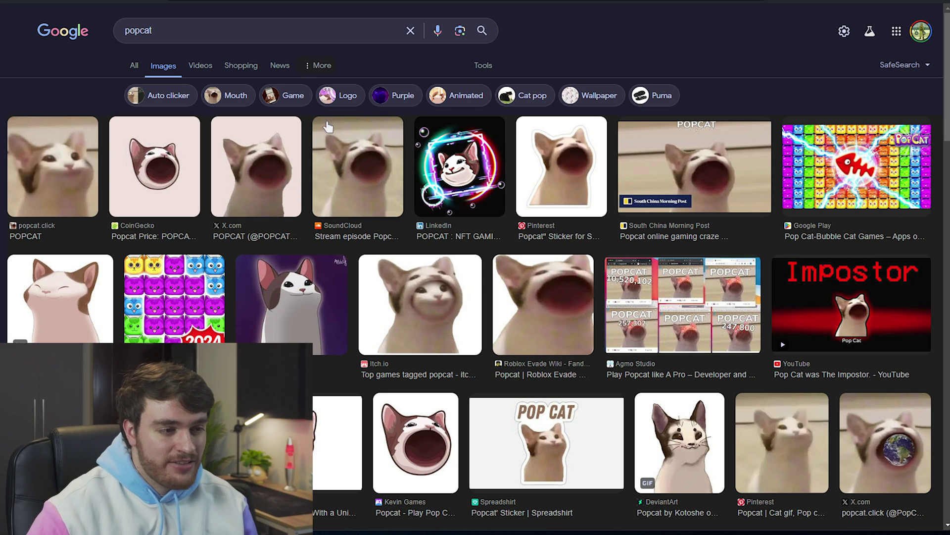
Filter popcat image results to Transparent and preview the cute popcat cursor image
left_click(484, 66)
left_click(236, 128)
left_click(266, 182)
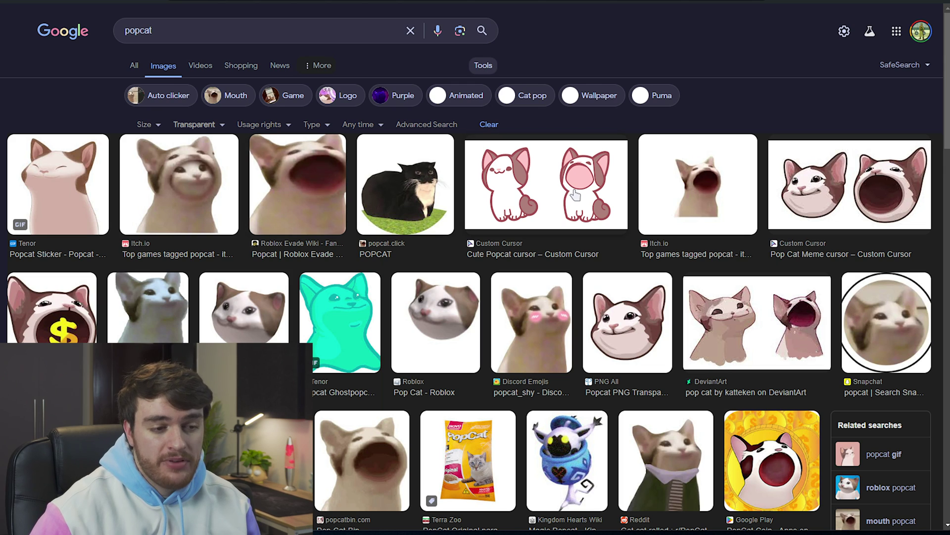
left_click(580, 225)
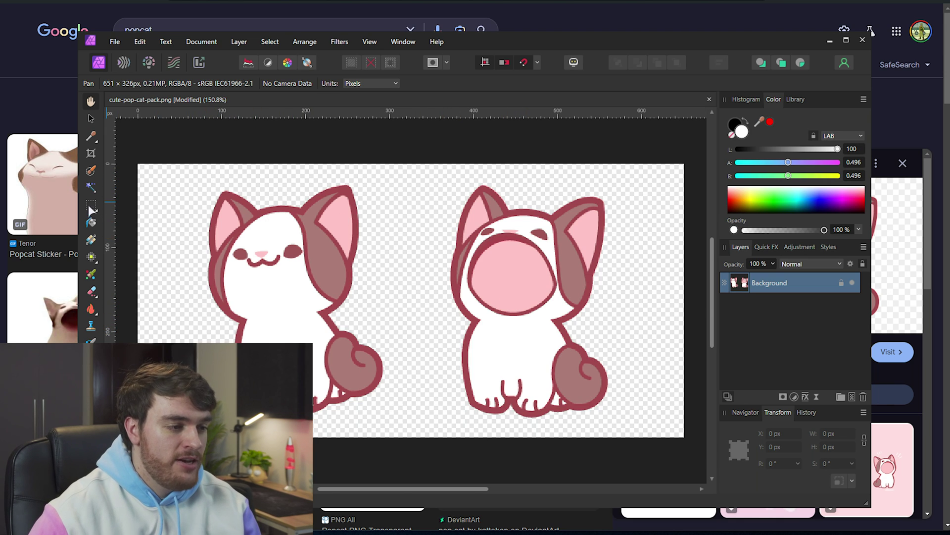
Crop the canvas to a 326 px square framing the smiling cat
left_click(91, 153)
left_click(327, 84)
type("326")
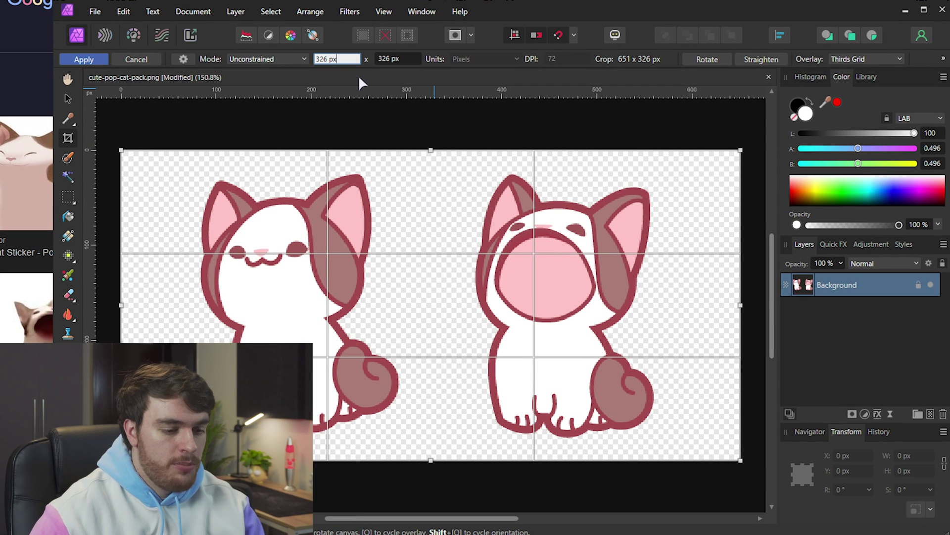
key("Return")
left_click_drag(412, 232, 277, 260)
key("Return")
Reposition the lower cat layer on the canvas with the Move tool
key("ctrl+j")
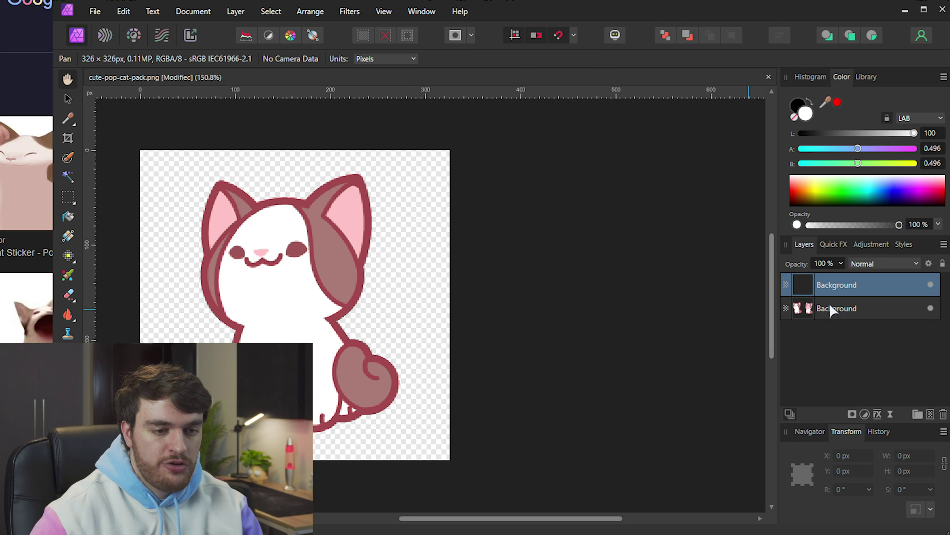
left_click(832, 308)
key("v")
mouse_move(320, 299)
left_mouse_down()
mouse_move(314, 305)
mouse_move(319, 297)
left_mouse_up()
left_click(471, 290)
Export the image as PNG, overwriting the existing popcat-closed.png
key("ctrl+alt+shift+w")
left_click(897, 468)
left_click(704, 435)
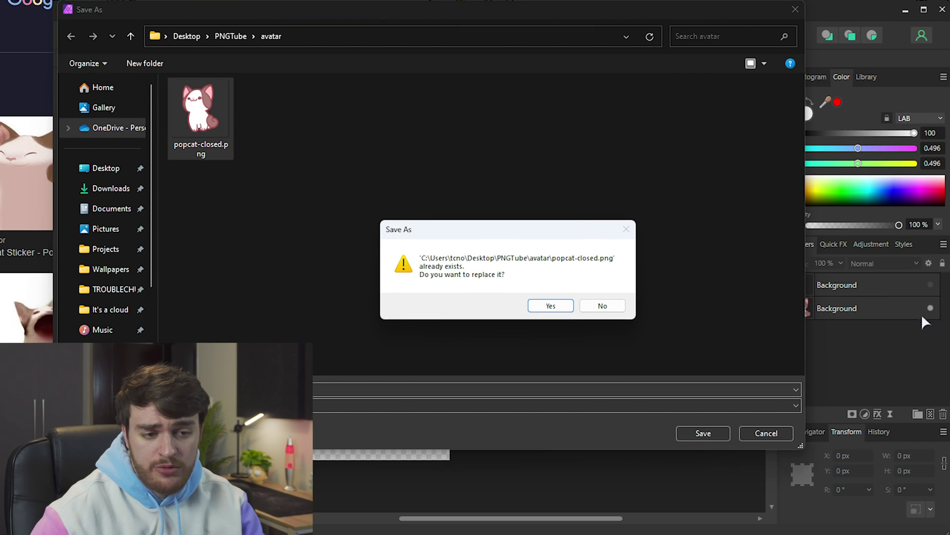
left_click(551, 306)
Move the open-mouth cat onto the canvas, trim its layer bounds, and nudge it into place
left_click(902, 285)
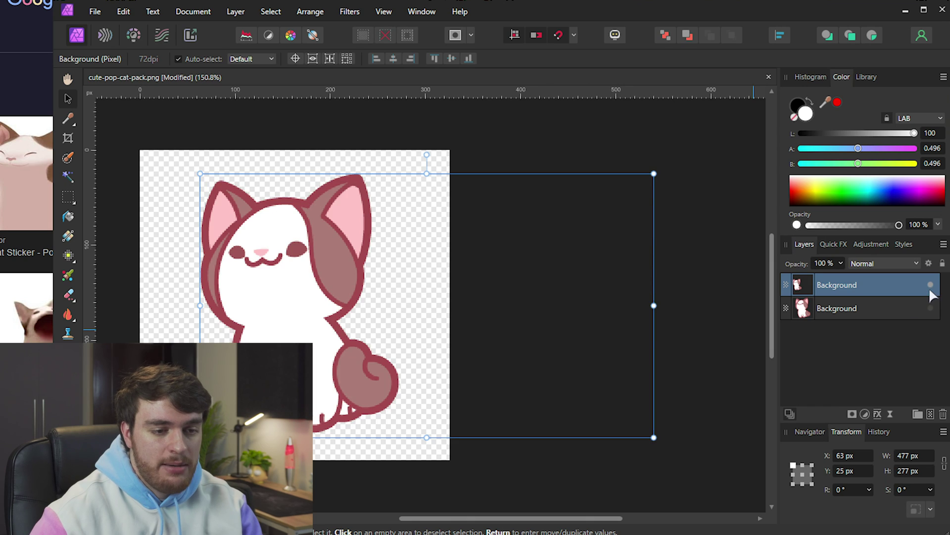
left_click_drag(531, 287, 272, 292)
right_click(839, 285)
left_click(880, 532)
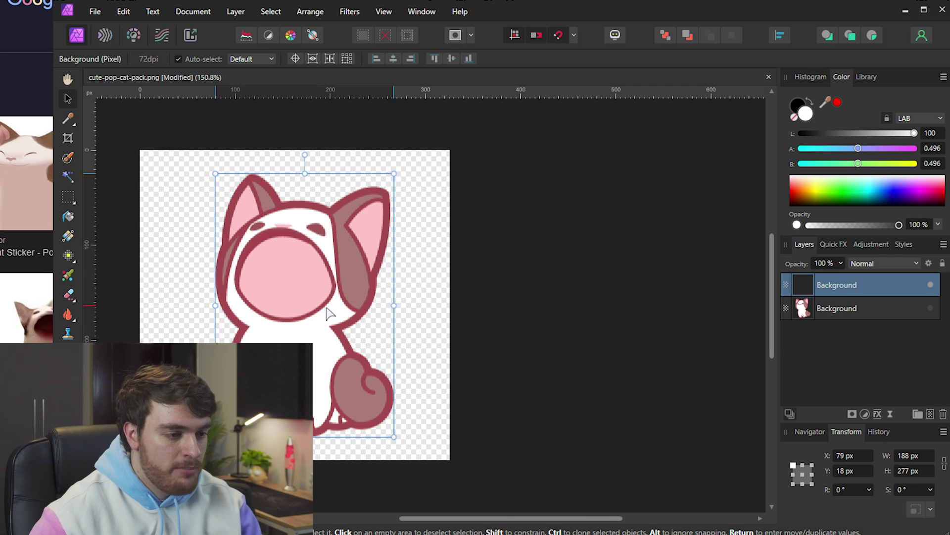
left_click_drag(324, 319, 317, 317)
Tilt the bottom cat about -8 degrees to line it up with the open-mouth cat
left_click(937, 308)
left_click(932, 285)
left_click(933, 283)
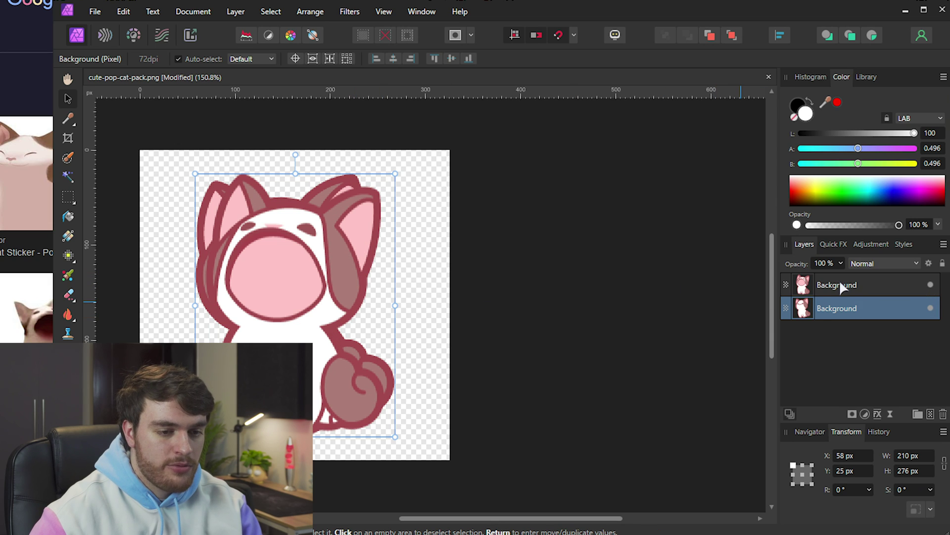
left_click(840, 285)
left_click(864, 308)
left_click_drag(318, 152, 319, 156)
Hide the top cat layer and export the open-mouth PNG to the avatar folder
left_click(933, 288)
left_click(581, 270)
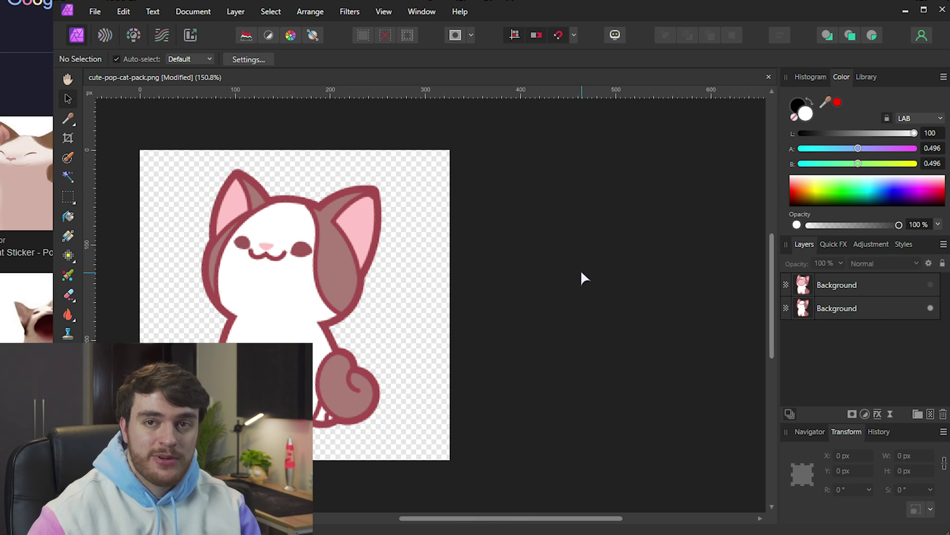
key("ctrl+shift+s")
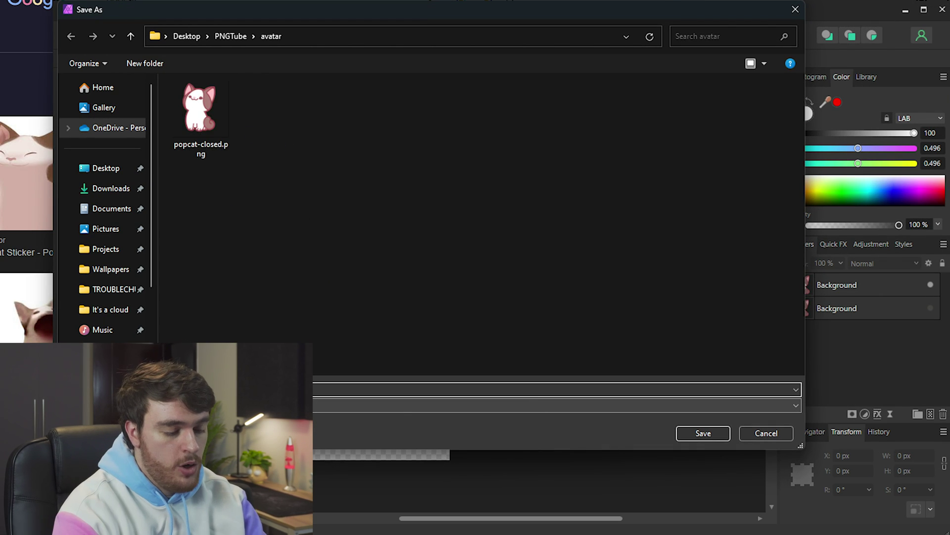
key("Return")
Show the smiling cat, rasterise its group and draw a closed-eyelid curve over the left eye
left_click(930, 285)
left_click(930, 308)
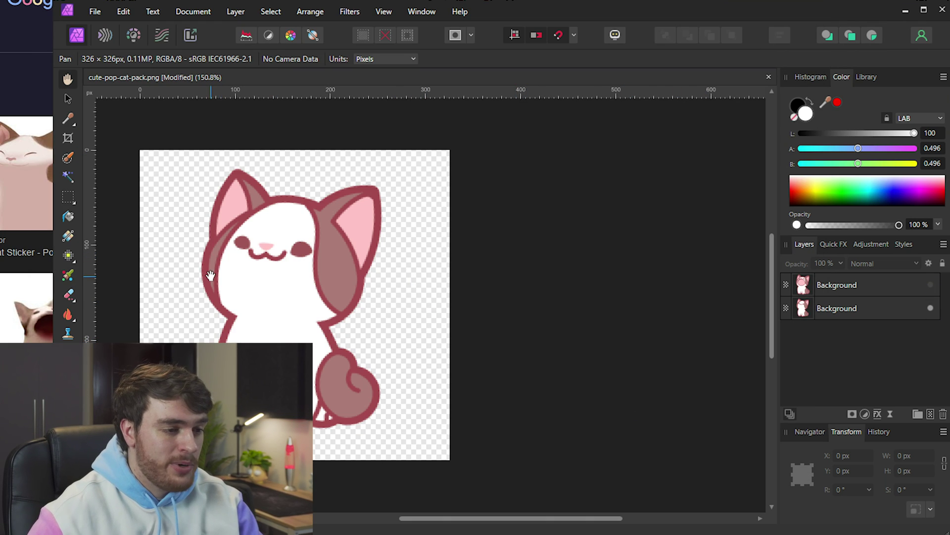
scroll(244, 260, "up", 2)
scroll(265, 215, "up", 1)
scroll(189, 190, "up", 1)
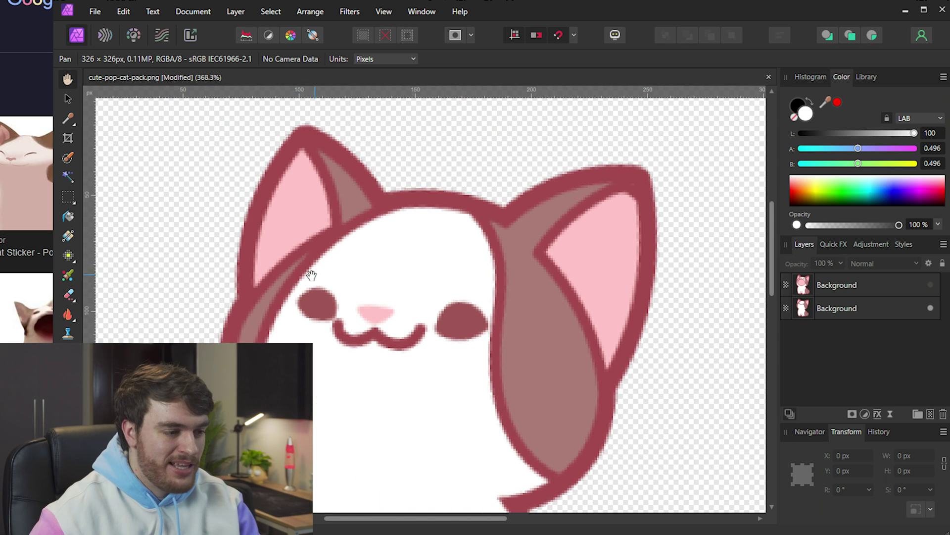
key("ctrl+e")
key("p")
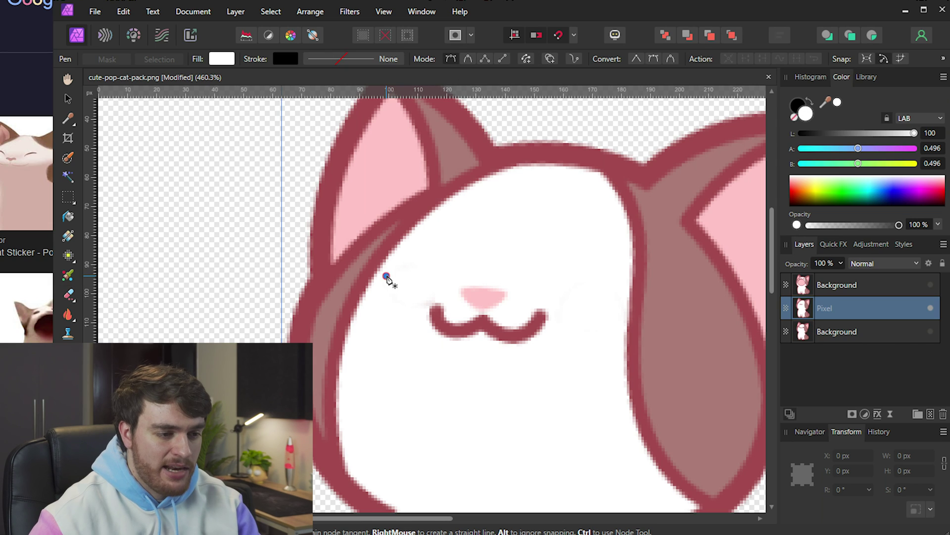
left_click_drag(386, 276, 441, 281)
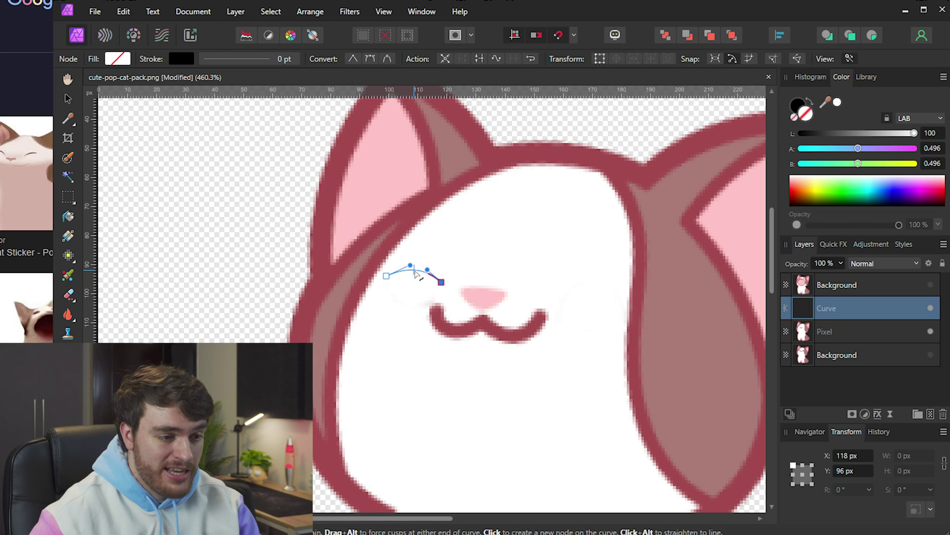
Give the eyelid curve a 3 pt stroke in the eyedropped outline red
left_click(221, 61)
scroll(319, 99, "up", 1)
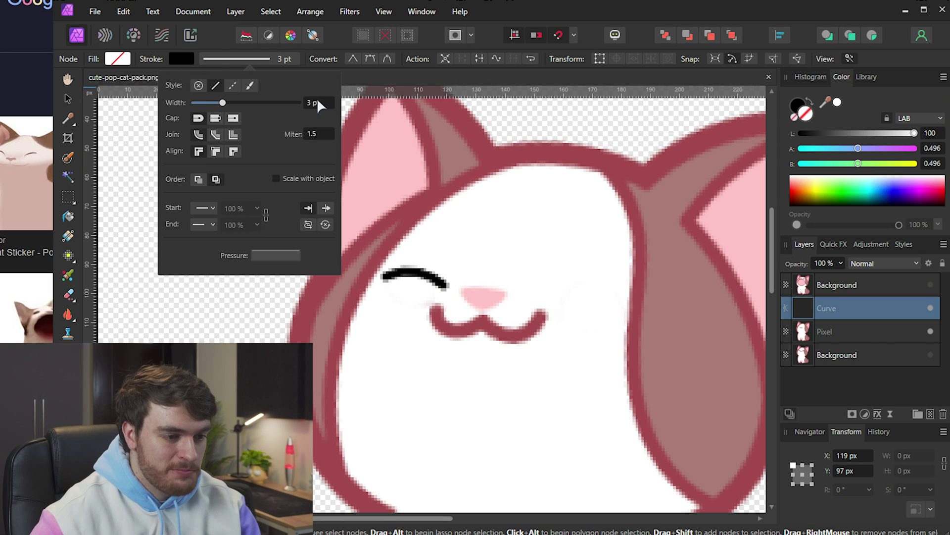
left_click(181, 59)
left_click_drag(249, 83, 440, 322)
scroll(441, 322, "down", 3)
scroll(588, 299, "down", 3)
key("v")
scroll(668, 310, "right", 2)
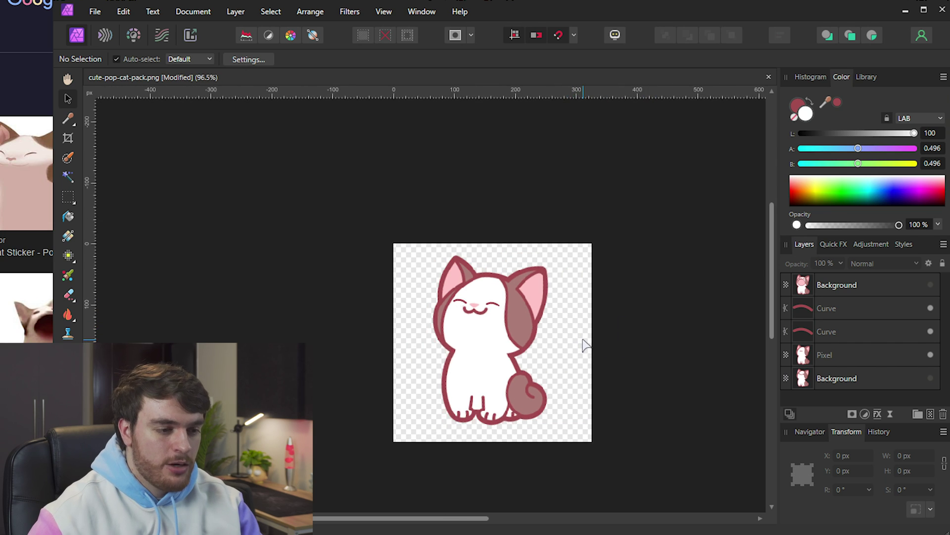
scroll(584, 340, "up", 1)
Export the blinking cat as a PNG to the avatar folder
key("ctrl+alt+shift+w")
key("Return")
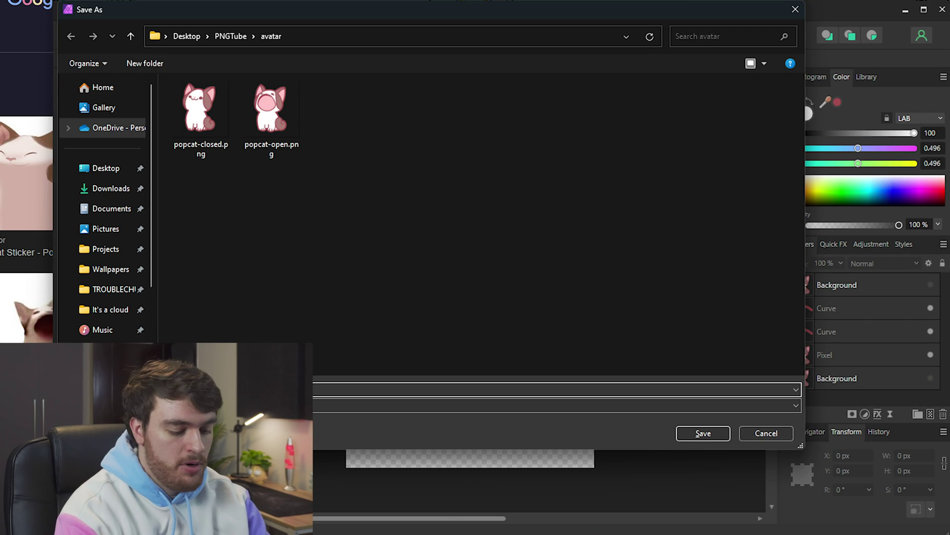
key("Return")
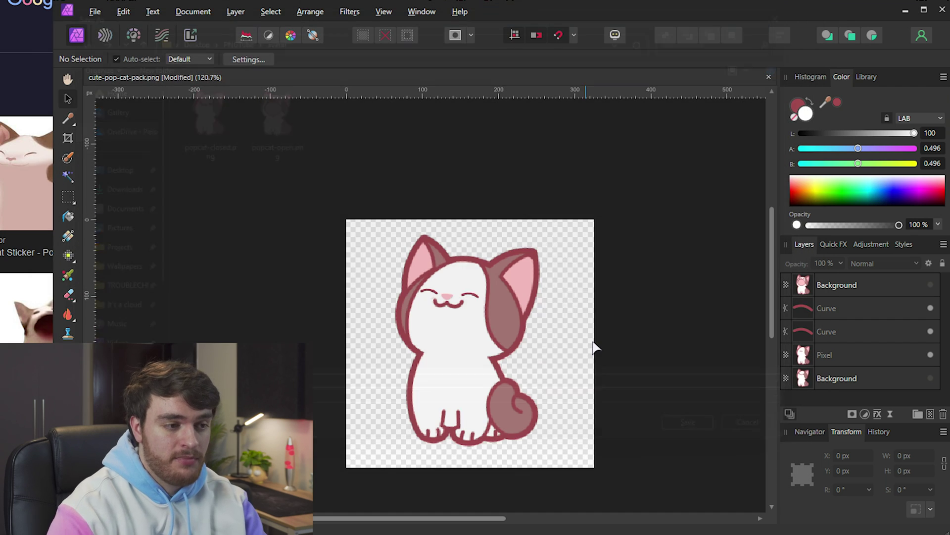
Replace the avatar's closed-mouth image with popcat-closed.png from the avatar folder
left_click(905, 10)
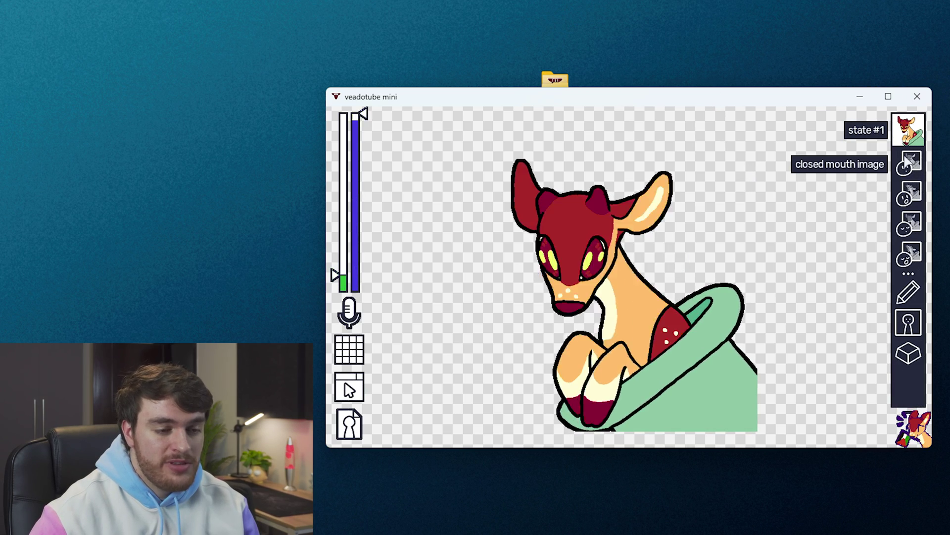
left_click(909, 130)
left_click(820, 147)
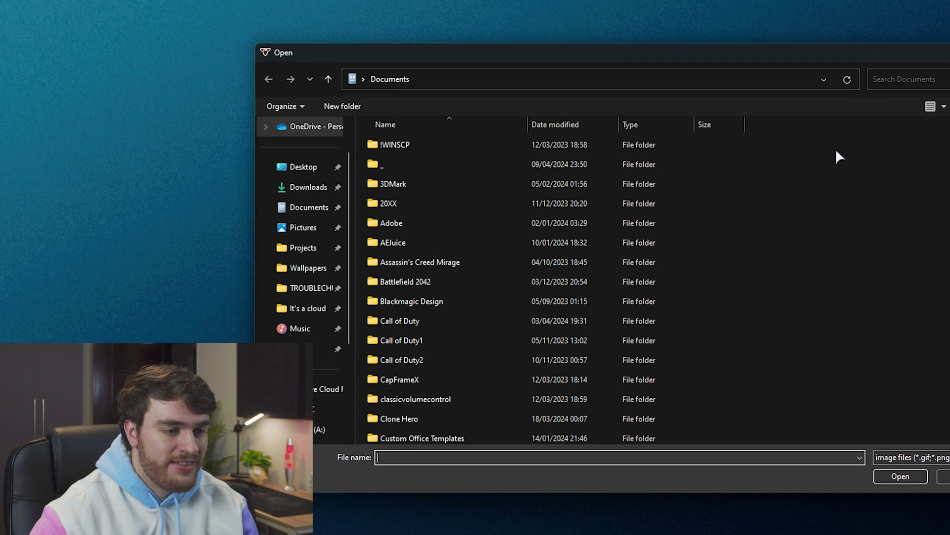
double_click(414, 146)
double_click(468, 152)
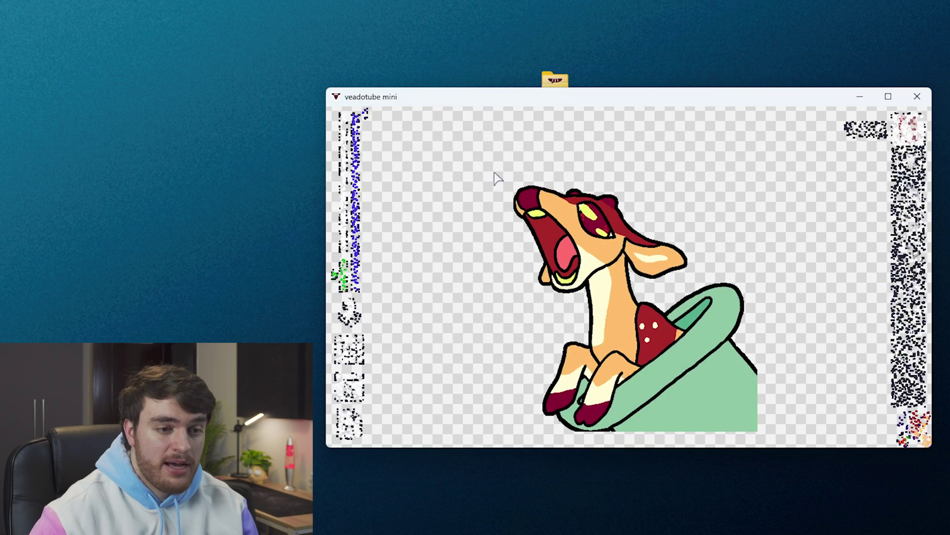
Replace the blink image with popcat-blink.png
left_click(919, 195)
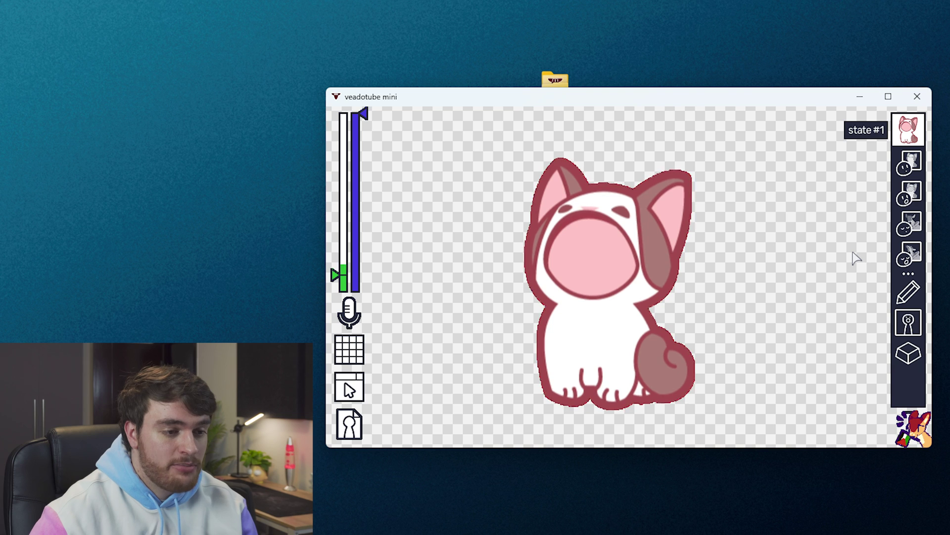
left_click(910, 223)
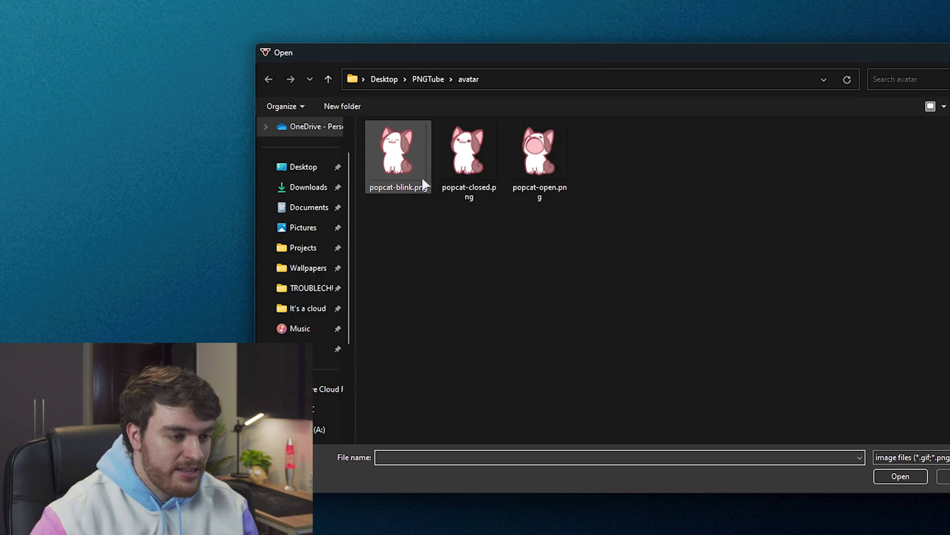
double_click(422, 176)
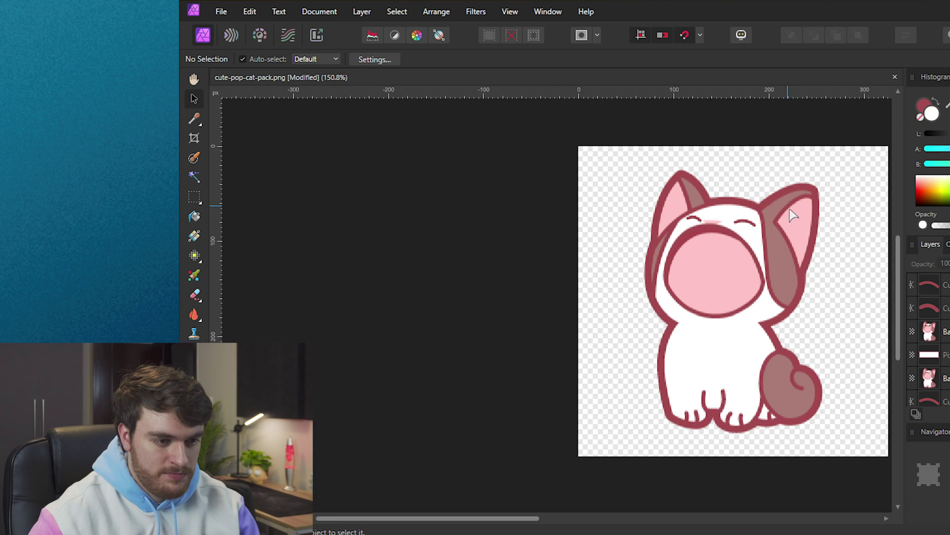
scroll(790, 209, "right", 5)
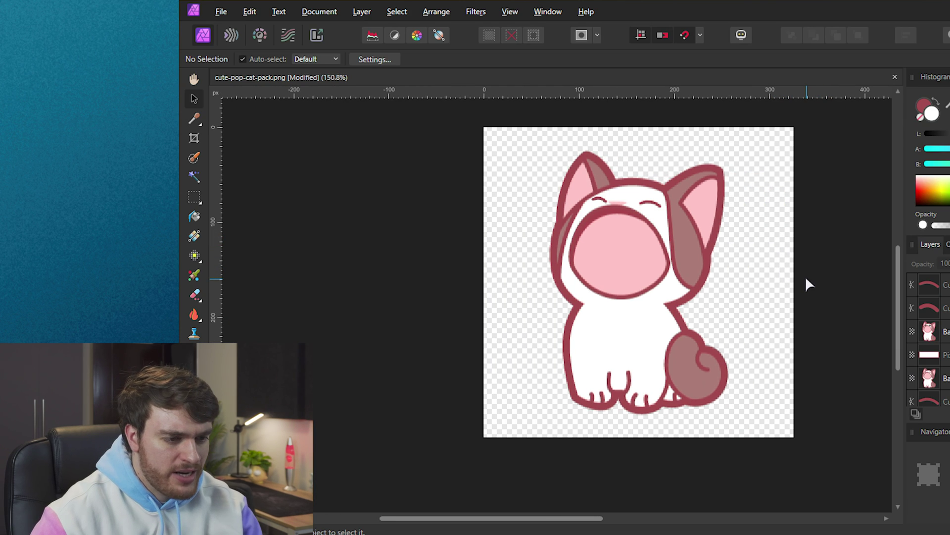
Export the open-mouth blinking cat as popcat-open-blink.png into the avatar folder
key("ctrl+alt+shift+w")
key("Return")
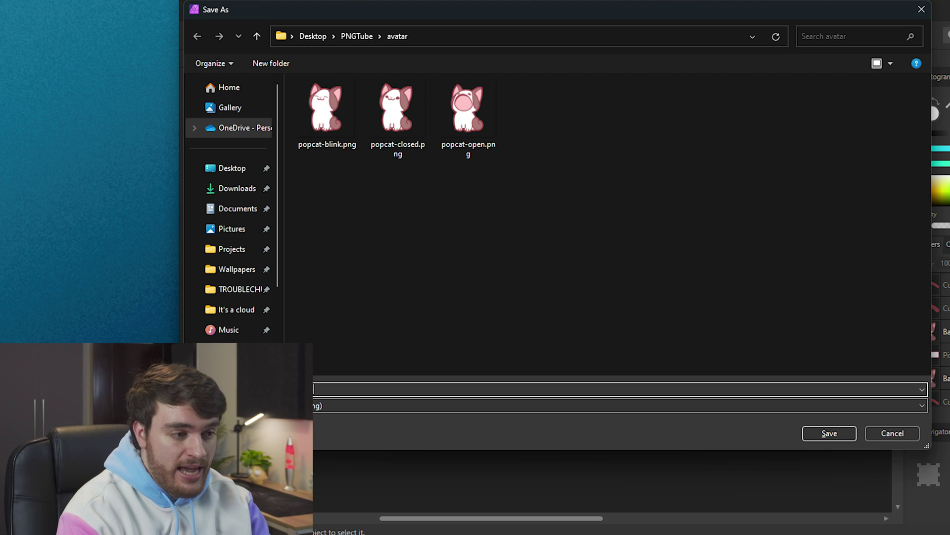
type("blink")
key("Return")
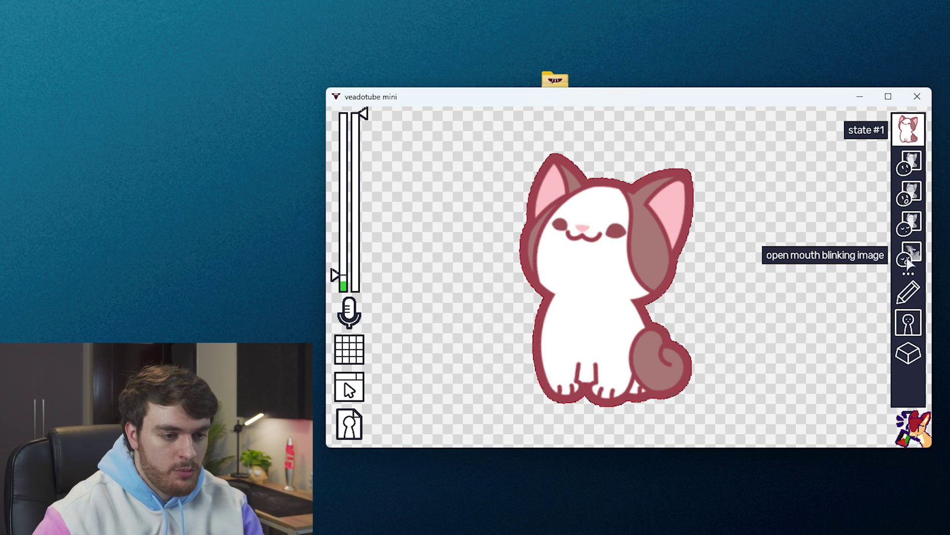
left_click(908, 257)
Load popcat-open-blink.png, set the mic cutoff to 5% and mouth delay to about 171 ms
left_click(821, 238)
double_click(609, 182)
left_click_drag(335, 276, 335, 284)
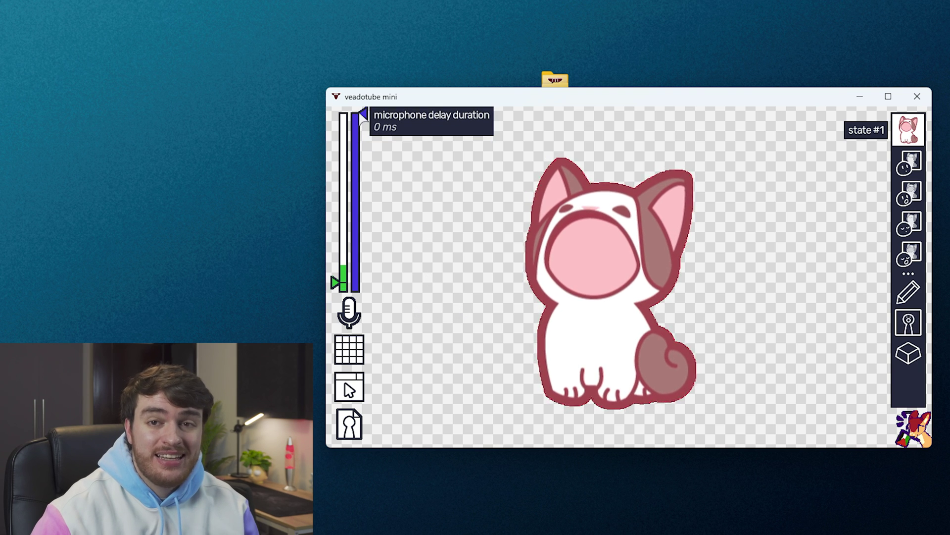
left_click_drag(360, 115, 363, 291)
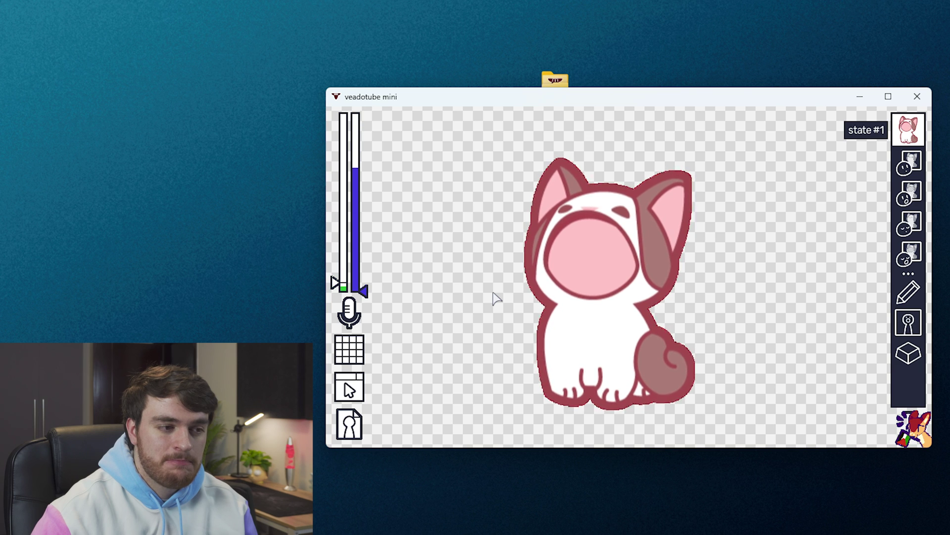
left_click_drag(364, 290, 361, 129)
Set the state's image mode to pixel in its properties
left_click(903, 295)
left_click(880, 293)
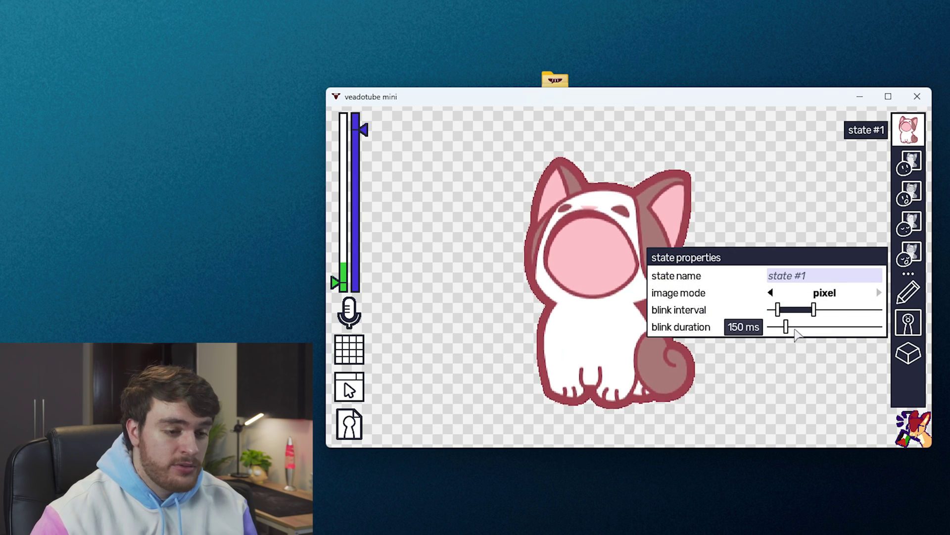
left_click(908, 322)
left_click(809, 280)
left_click(829, 233)
Add a jump effect to the closed mouth, then remove it again
left_click(914, 324)
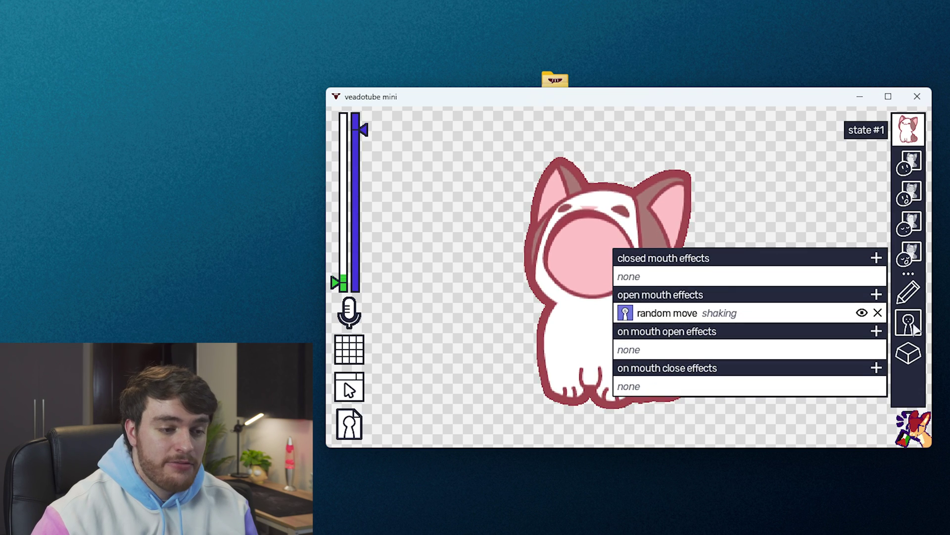
left_click(877, 258)
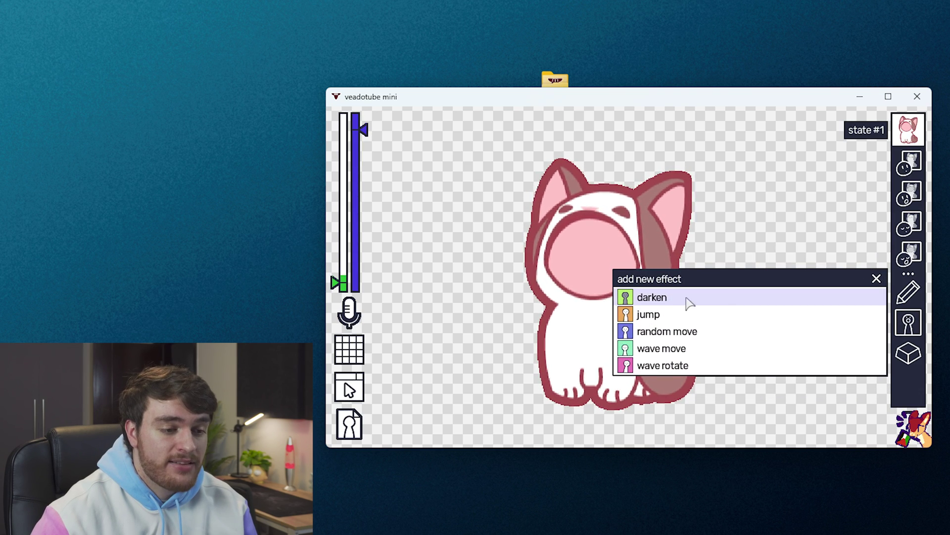
left_click(665, 312)
left_click(876, 258)
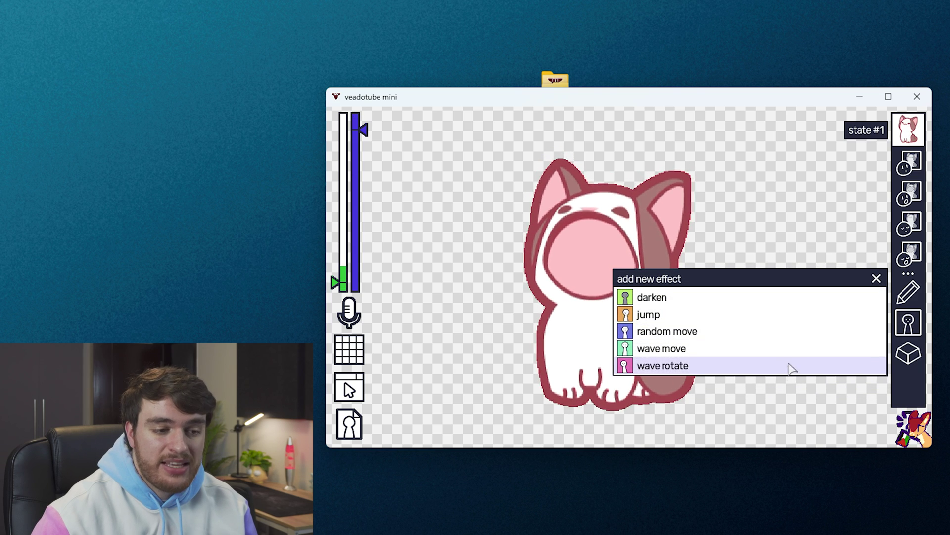
left_click(876, 276)
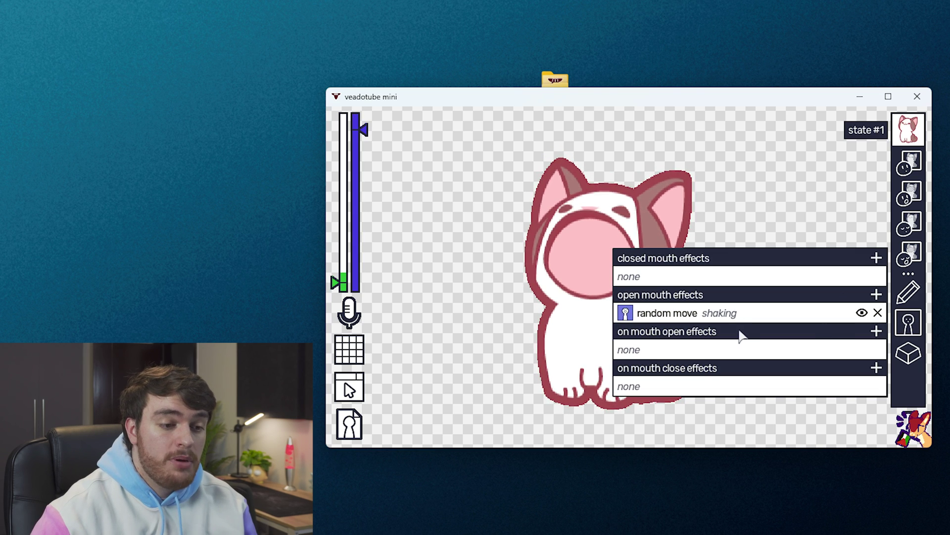
Assign Ctrl+Numpad - as the cat state's shortcut
left_click(909, 356)
left_click(747, 362)
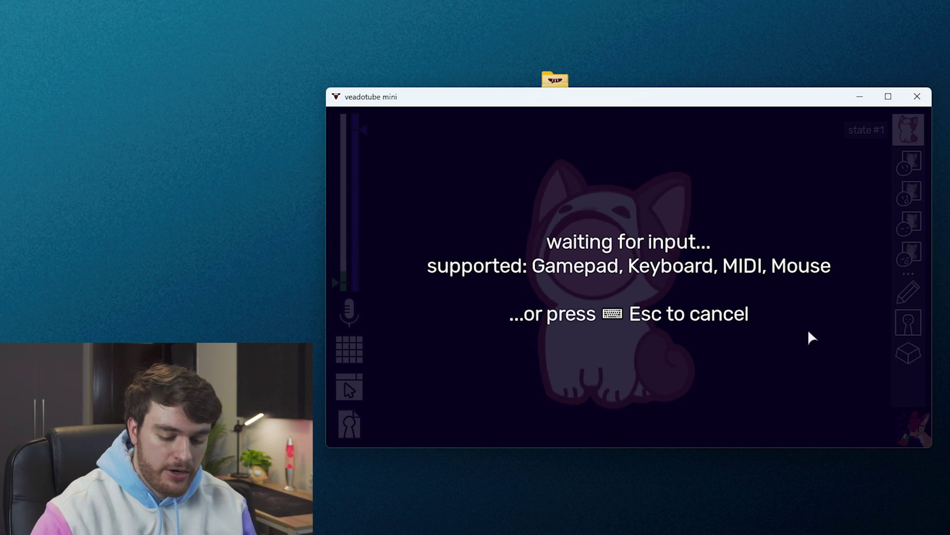
key("ctrl+KP_Subtract")
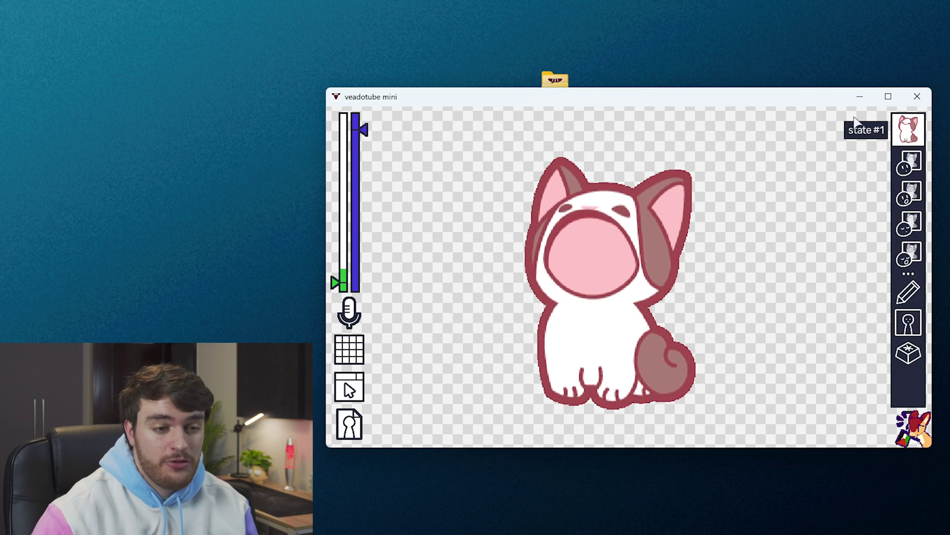
Add a second state #2 with the shortcut Ctrl+Numpad *
left_click(908, 160)
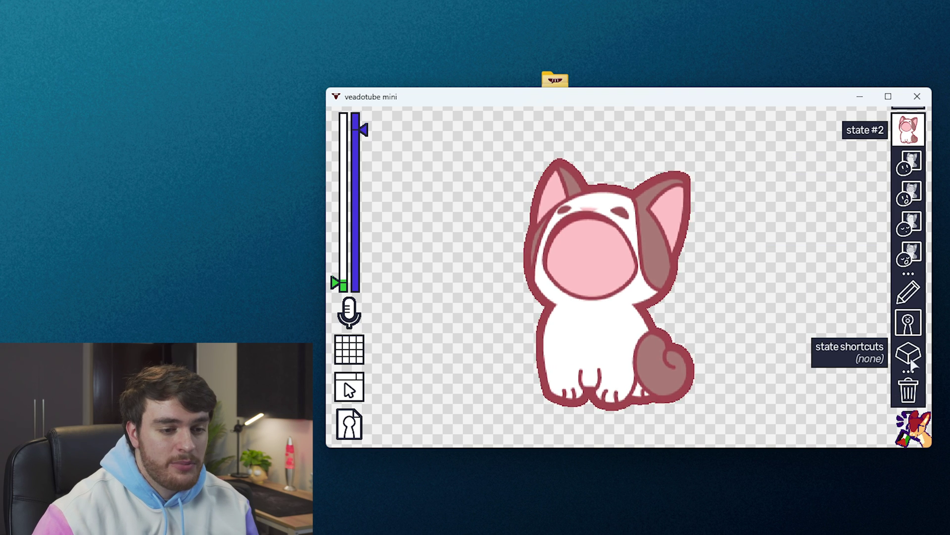
left_click(910, 356)
left_click(835, 358)
key("ctrl+KP_Multiply")
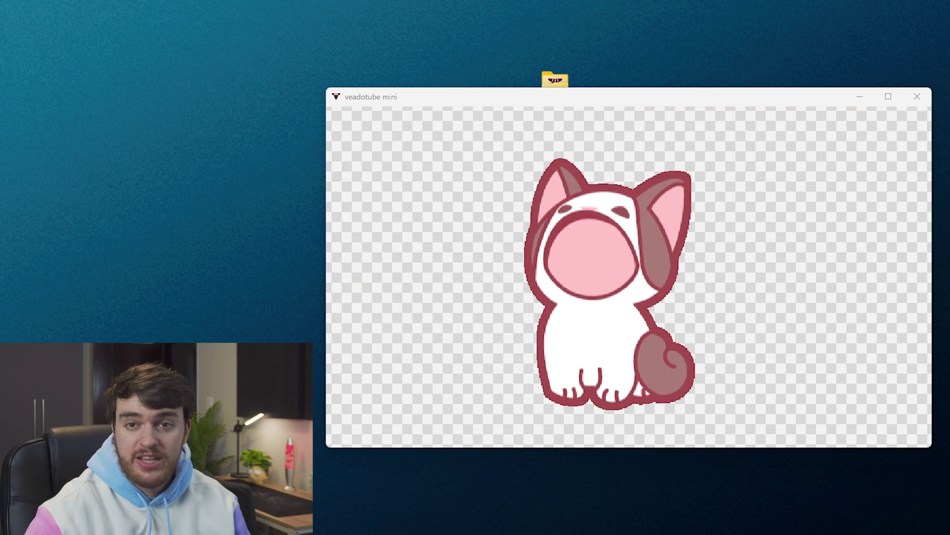
Remove the open-mouth and blinking images from state #2
mouse_move(910, 162)
left_click(910, 192)
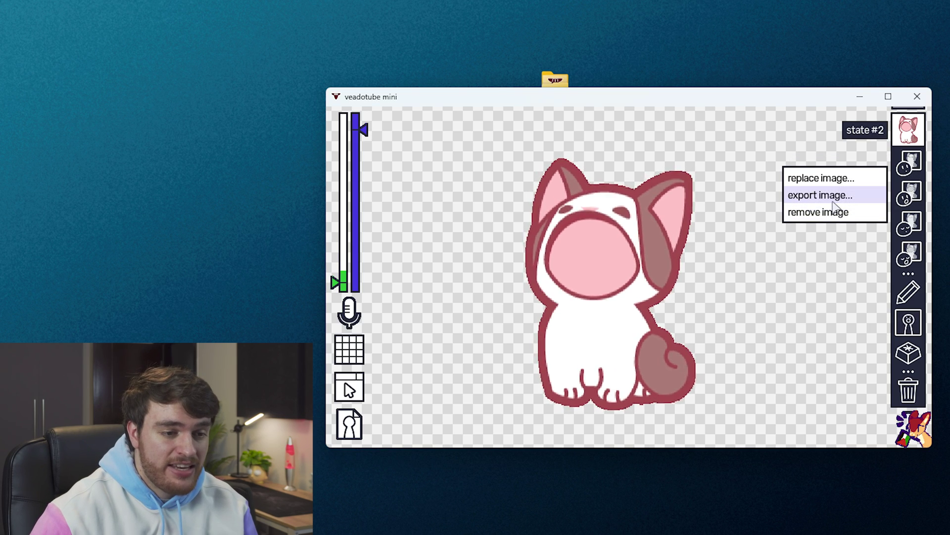
left_click(839, 213)
left_click(910, 222)
left_click(824, 240)
left_click(909, 251)
left_click(824, 272)
Replace state #2's closed-mouth image with the gaming chair PNG
left_click(873, 272)
left_click(909, 162)
left_click(821, 147)
double_click(401, 156)
Close the chair state's panels and switch the avatar back to the cat
left_click(908, 322)
left_click(853, 190)
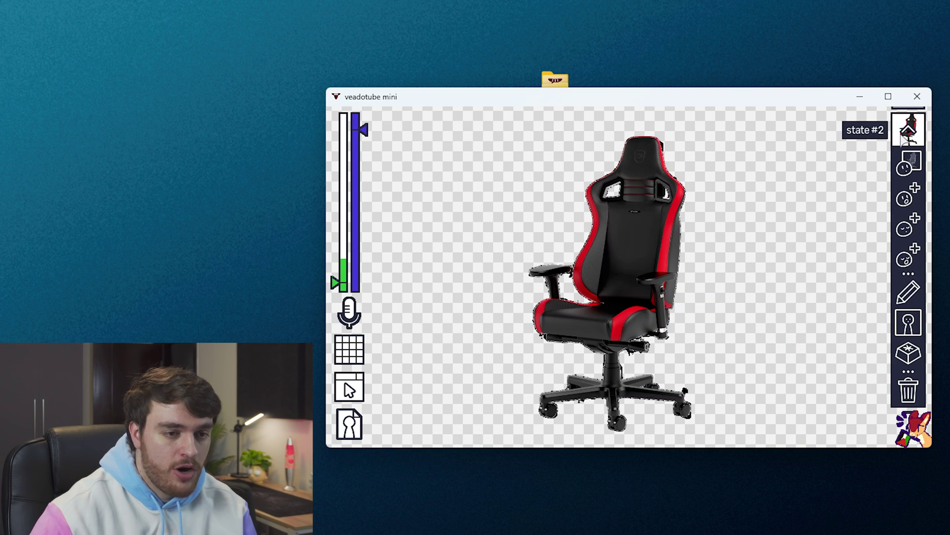
left_click(908, 128)
key("1")
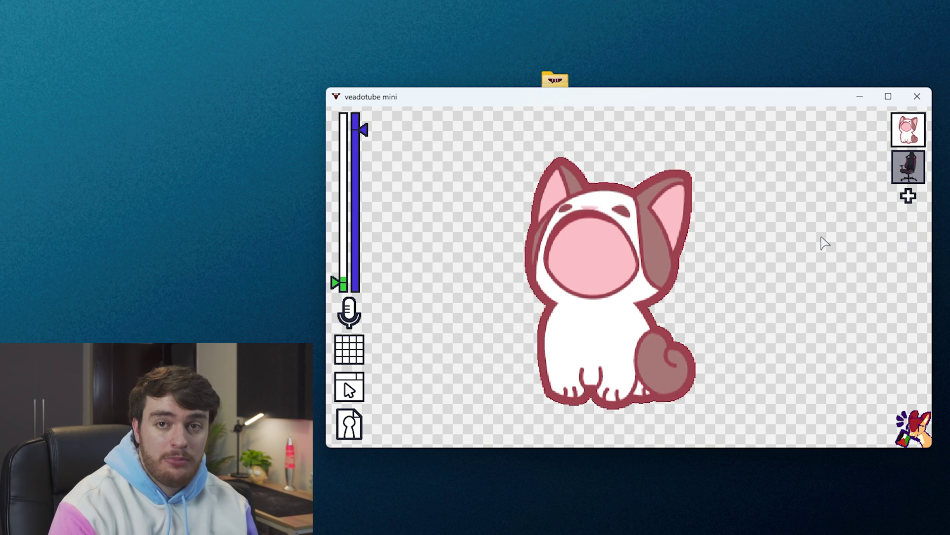
Toggle the avatar to the chair state and back to the cat
key("2")
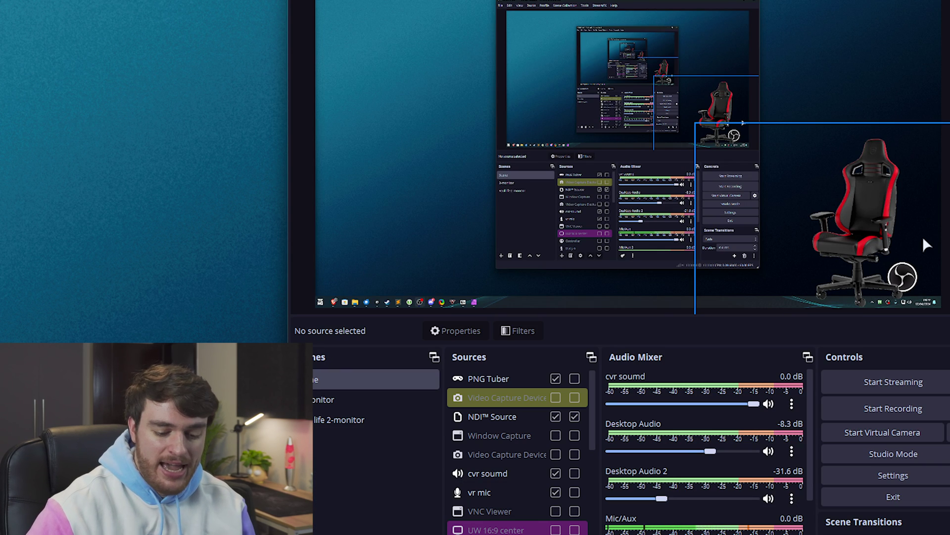
key("1")
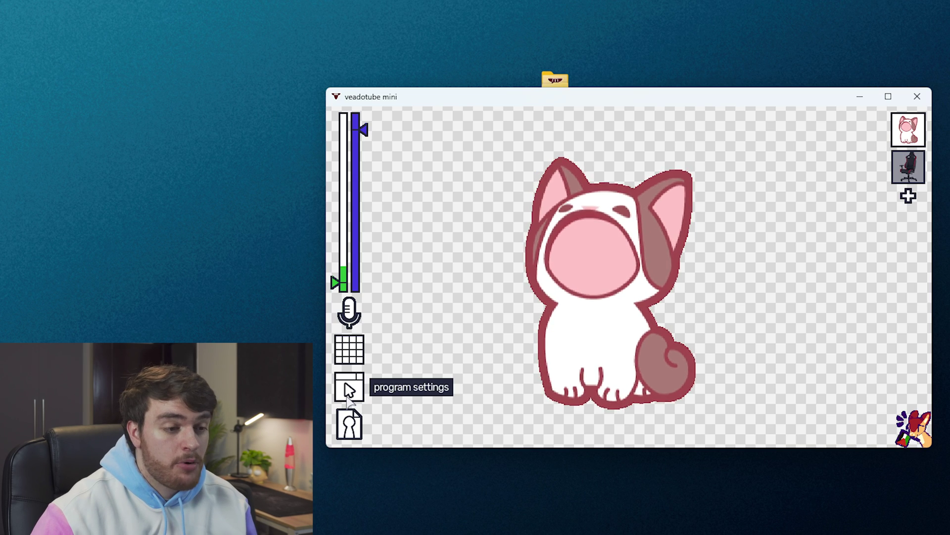
Turn on 'hide UI on unfocus' in program settings and hide the interface
left_click(349, 388)
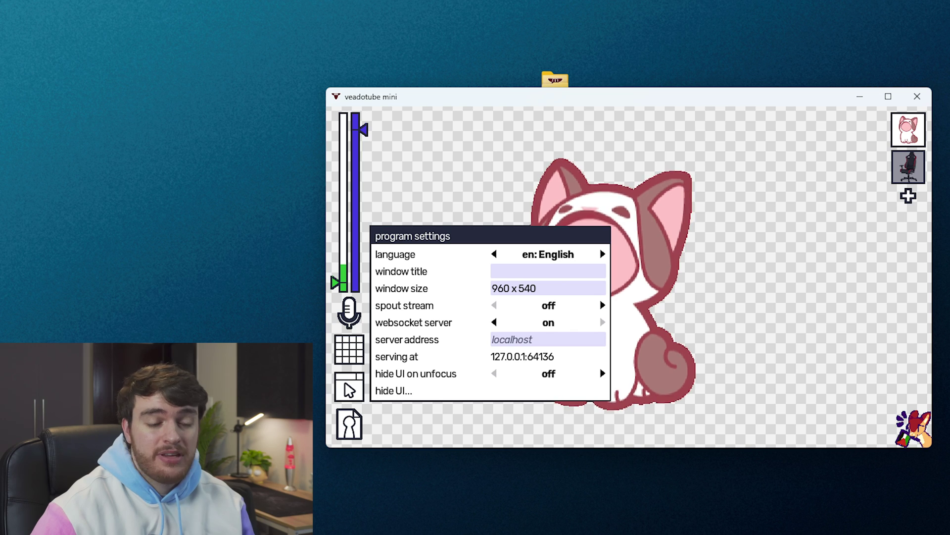
left_click(602, 374)
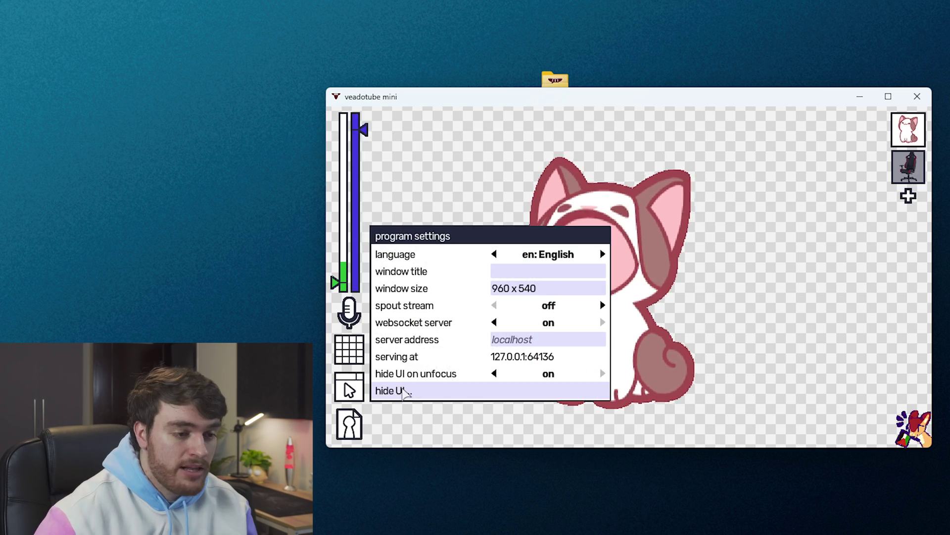
left_click(401, 392)
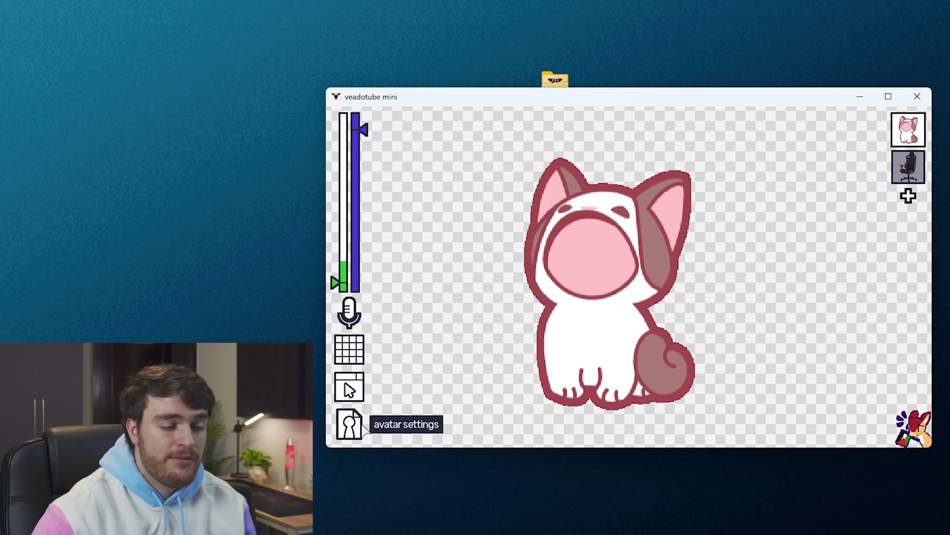
Save the avatar as avatar.veado in the avatar folder
left_click(349, 424)
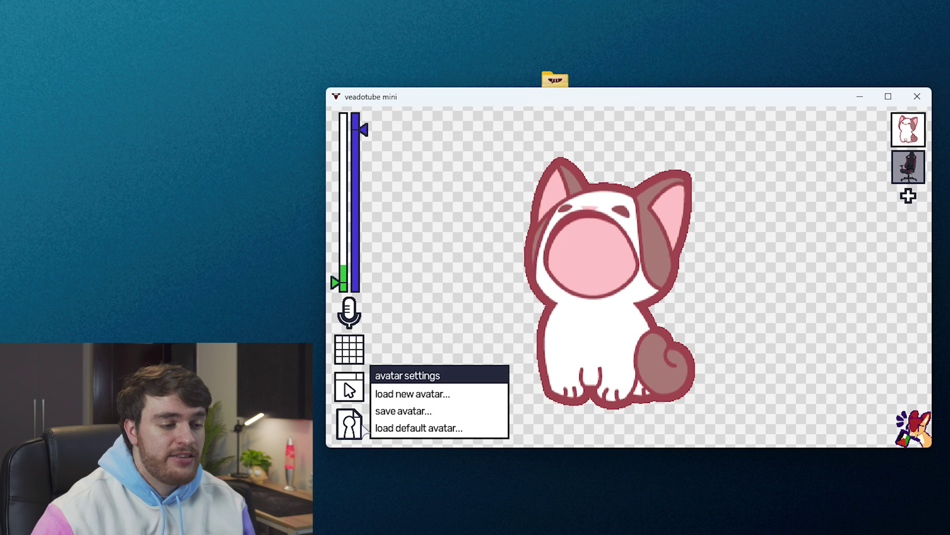
left_click(446, 410)
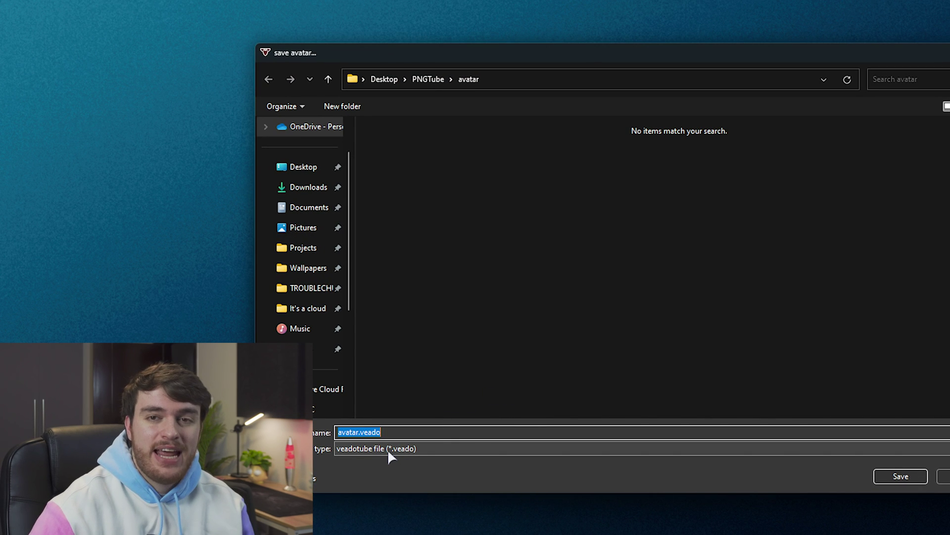
left_click(895, 476)
Reload avatar.veado and test switching between the chair and cat states
left_click(350, 423)
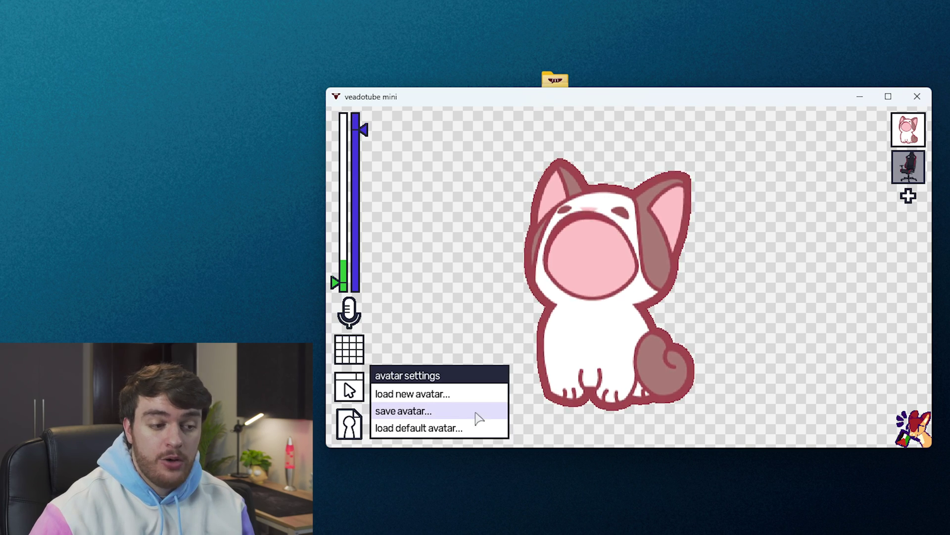
left_click(415, 393)
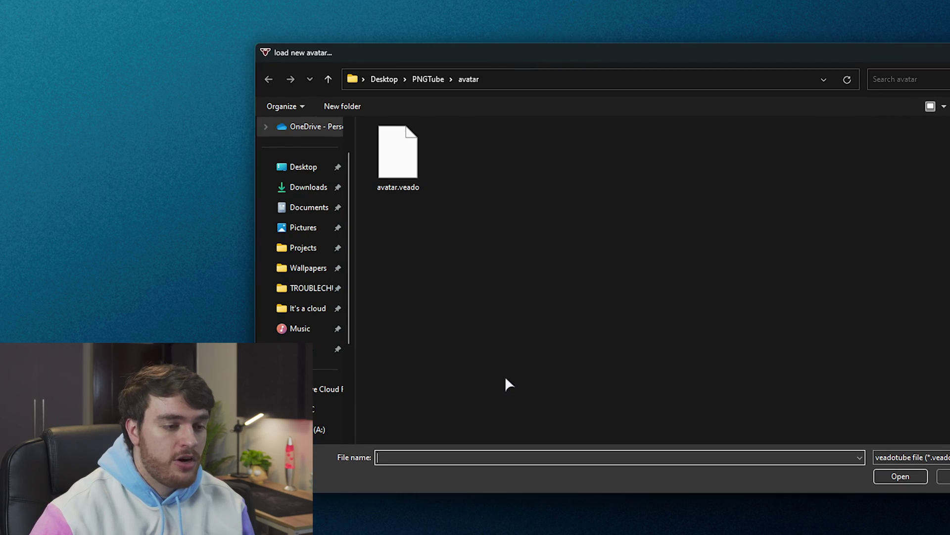
double_click(424, 164)
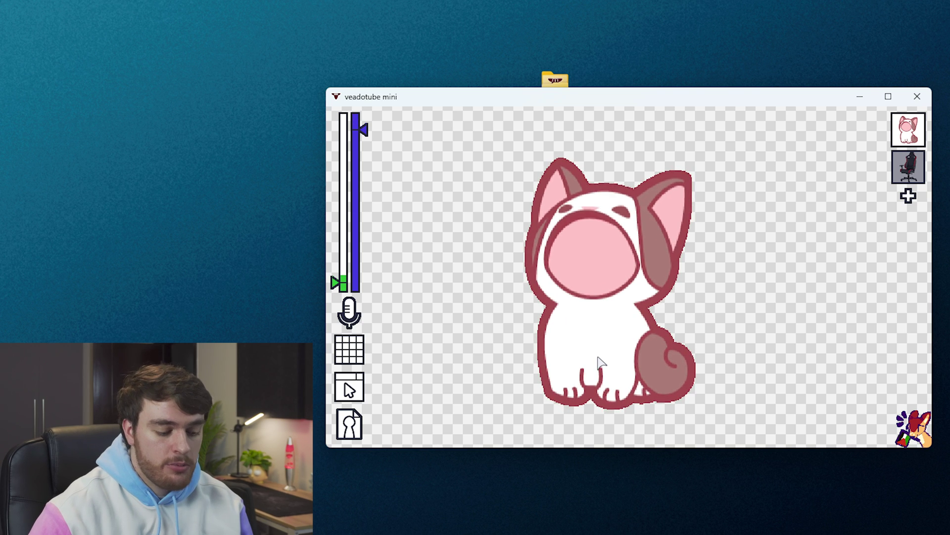
key("2")
key("1")
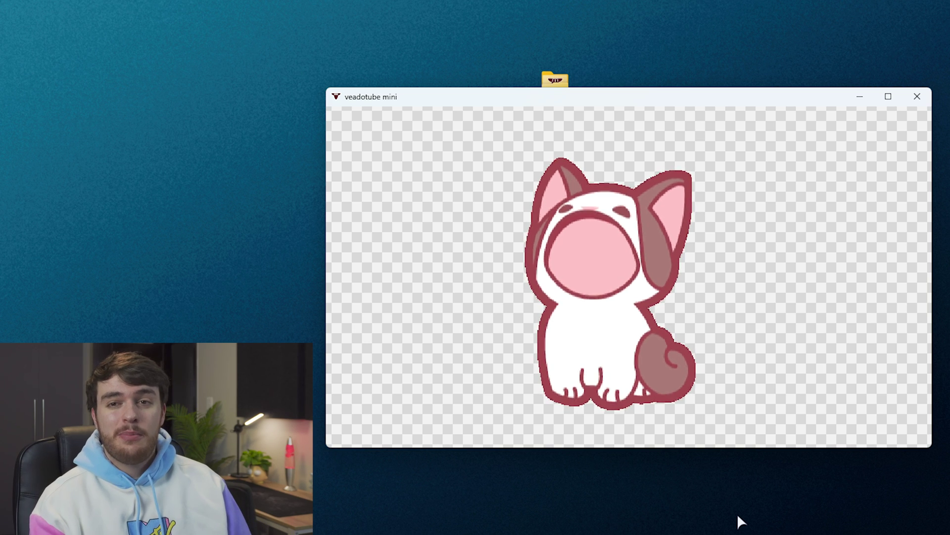